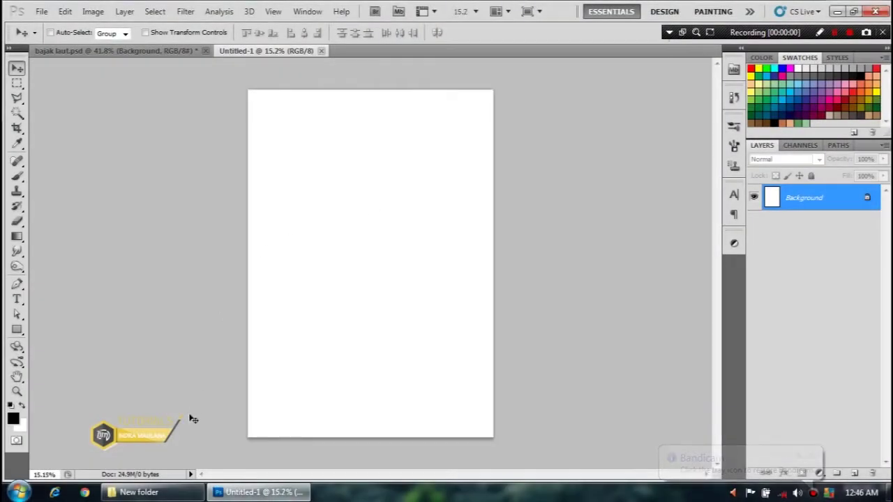
Step: Open the Sky Photos cloud image as its own Photoshop document
click(159, 494)
mouse_move(156, 123)
mouse_down()
mouse_move(253, 356)
mouse_move(387, 56)
mouse_move(273, 253)
mouse_up()
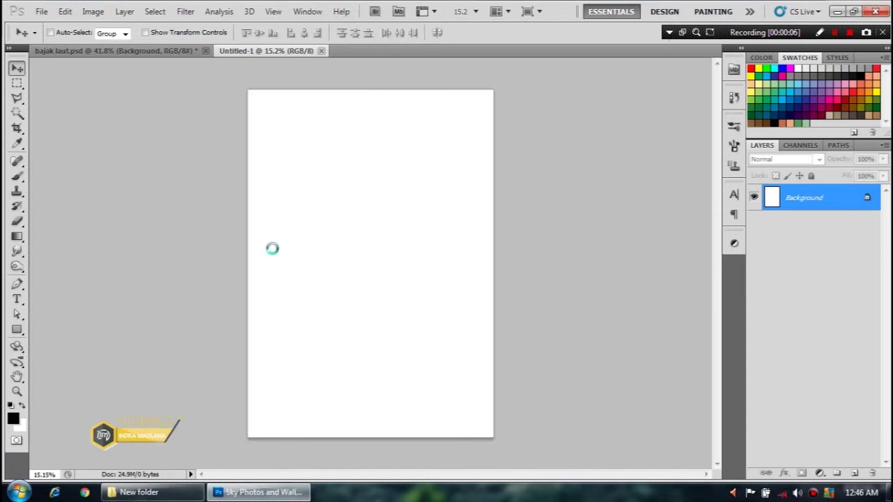
scroll(413, 291, down, 1)
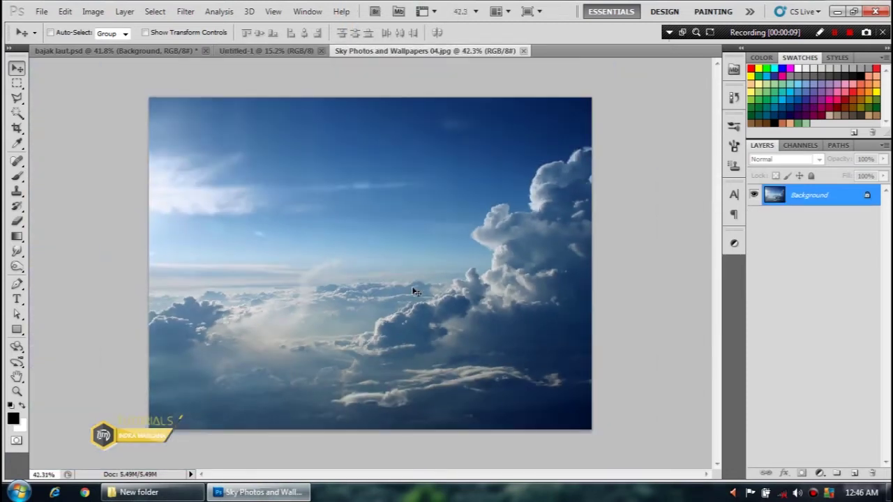
Step: Undo a stray layer copy, return to bajak laut.psd, and select Group 1 with the ship
click(147, 48)
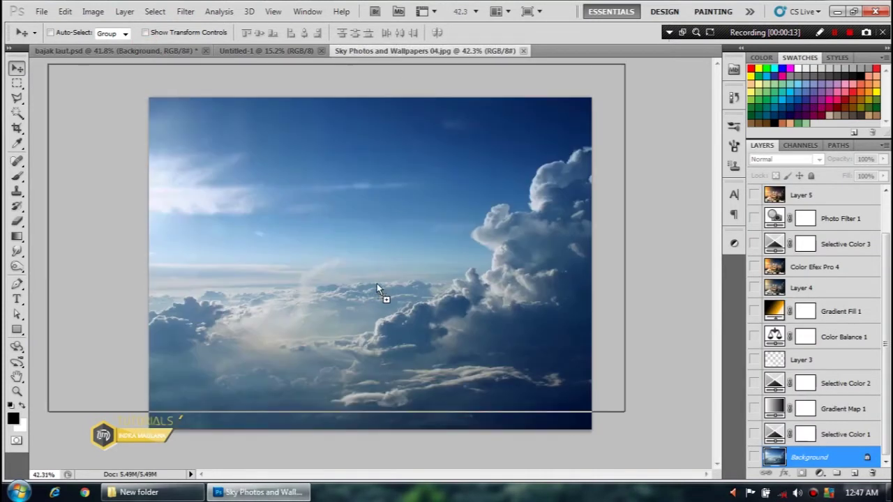
drag(398, 55, 377, 284)
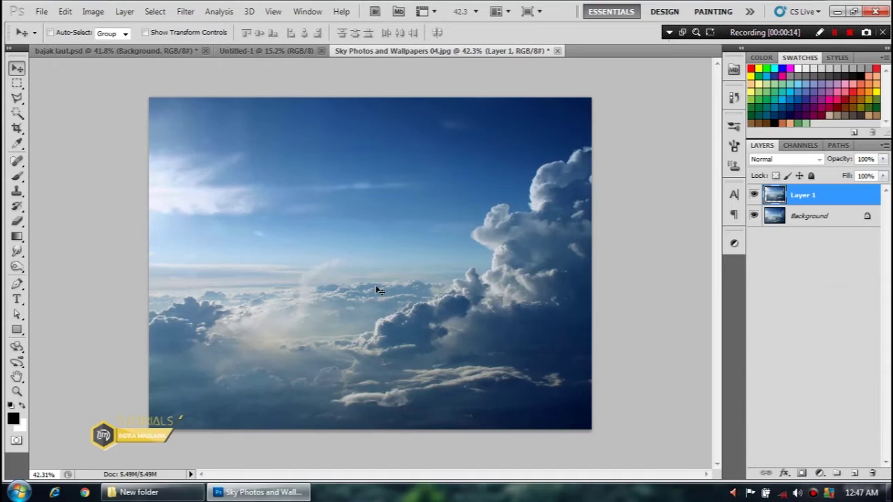
key(ctrl+z)
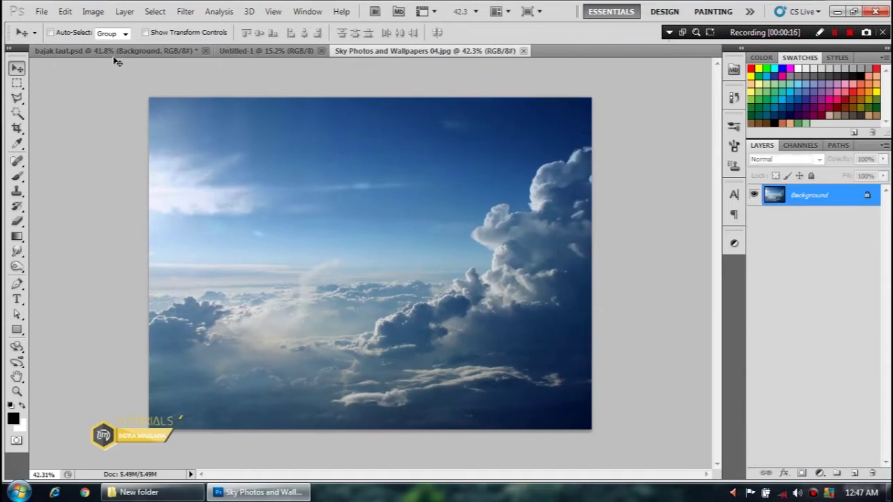
click(114, 53)
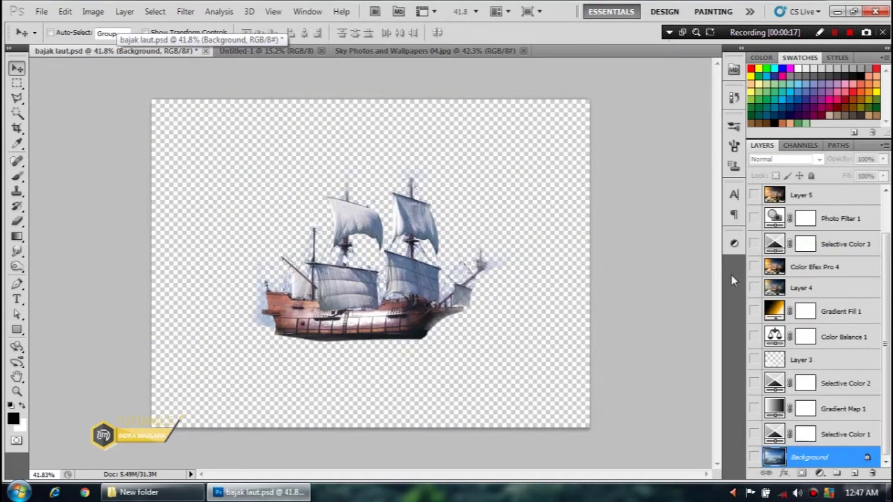
scroll(811, 211, up, 2)
click(818, 204)
Step: Copy Group 1 into the sky photo and nudge the ship slightly right and down
mouse_move(491, 287)
mouse_down()
mouse_move(402, 62)
mouse_move(402, 333)
mouse_move(403, 315)
mouse_move(389, 313)
mouse_up()
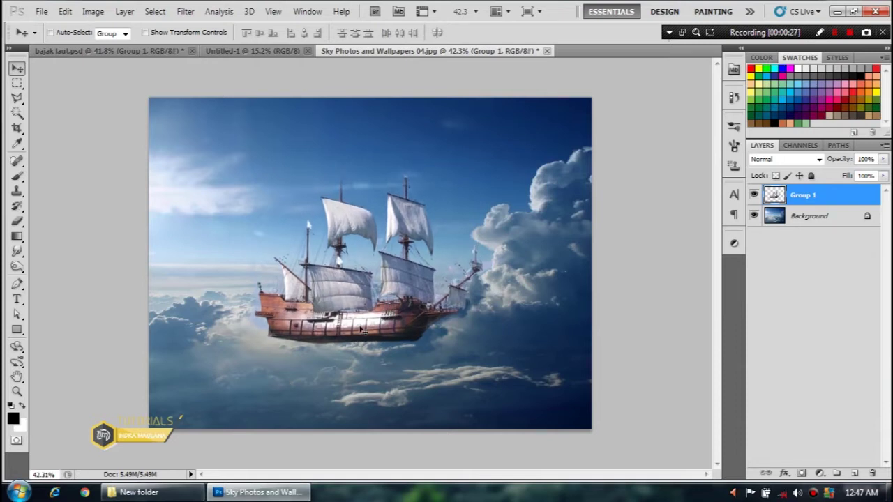
scroll(373, 316, up, 1)
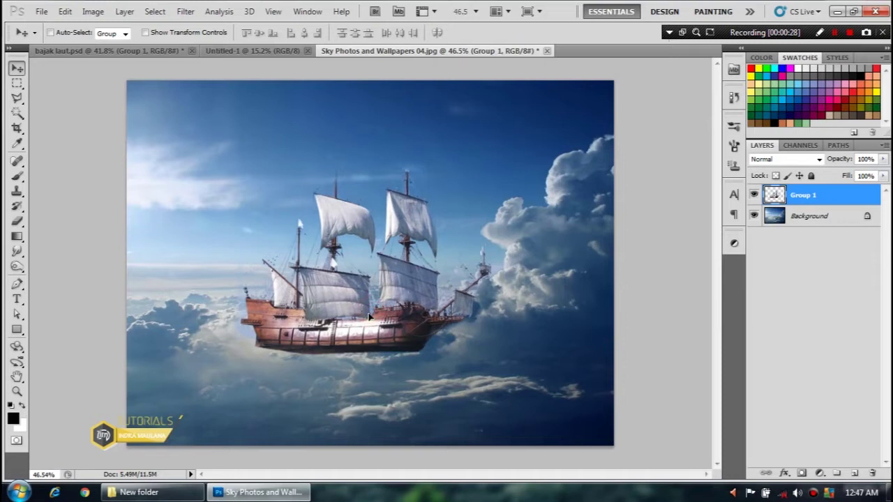
drag(368, 316, 373, 318)
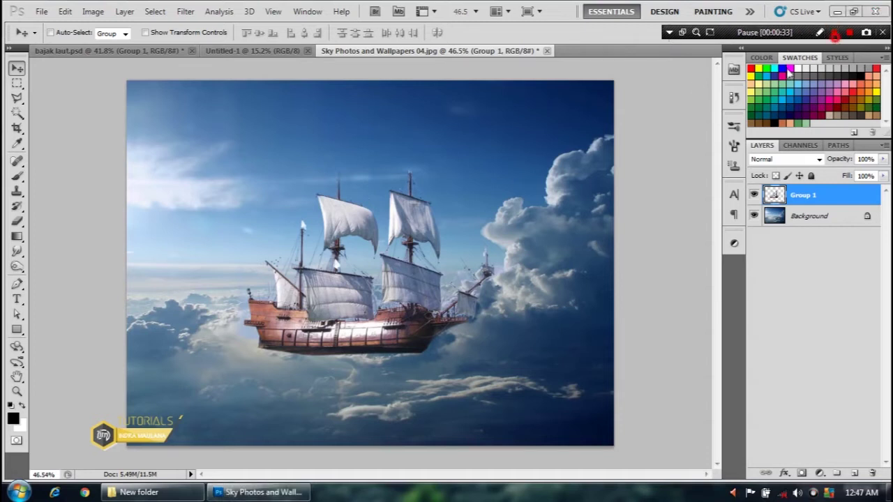
scroll(317, 316, up, 2)
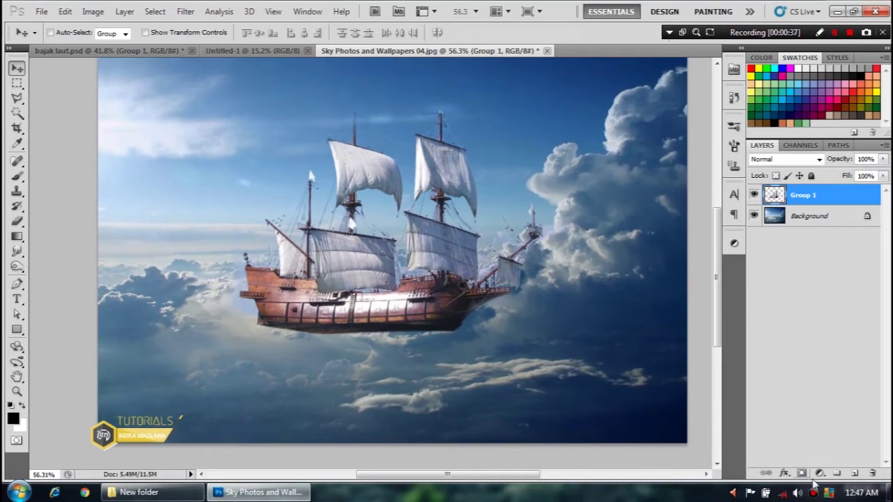
Step: Add an empty layer and load the awan brush set, using its cloud brush at 166 px
click(856, 472)
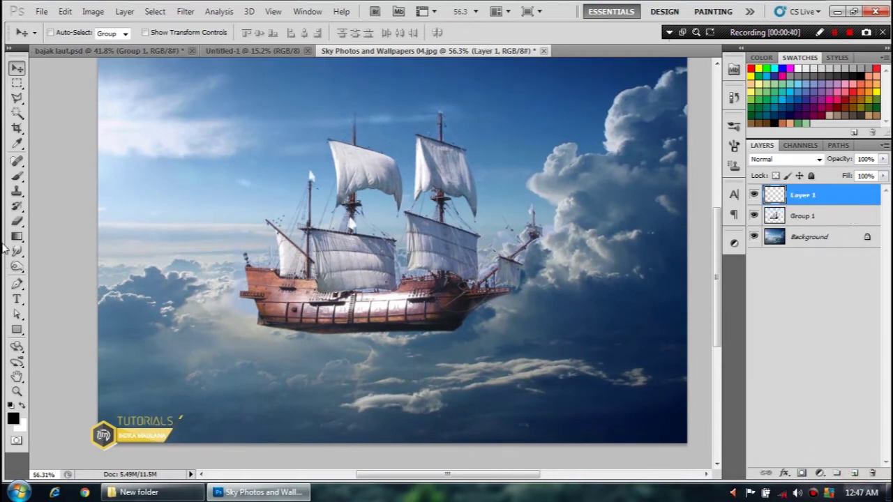
click(17, 176)
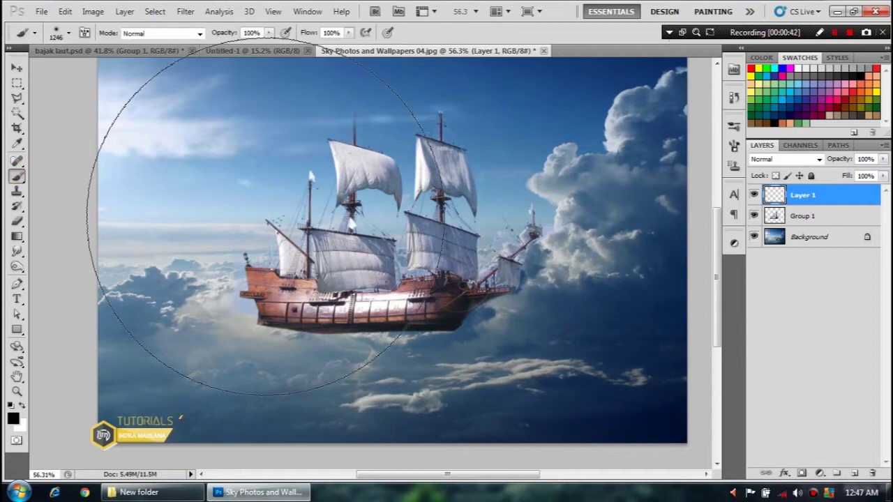
right_click(265, 217)
click(426, 230)
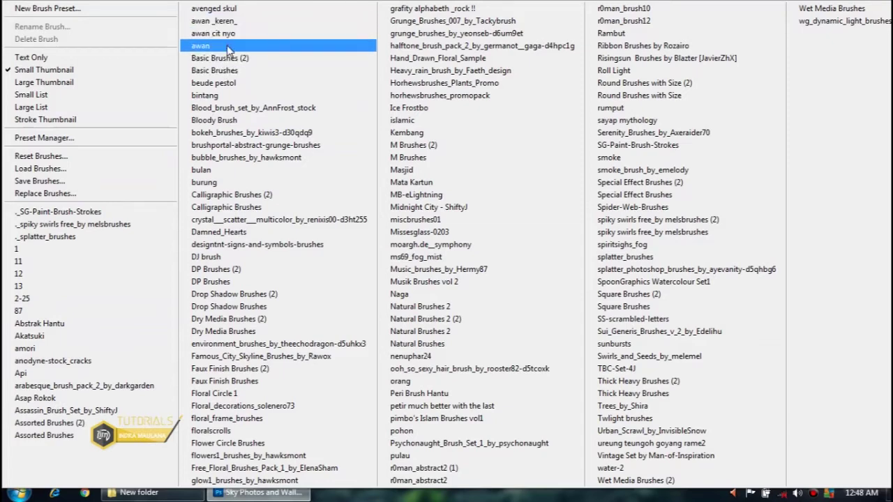
click(225, 46)
click(397, 194)
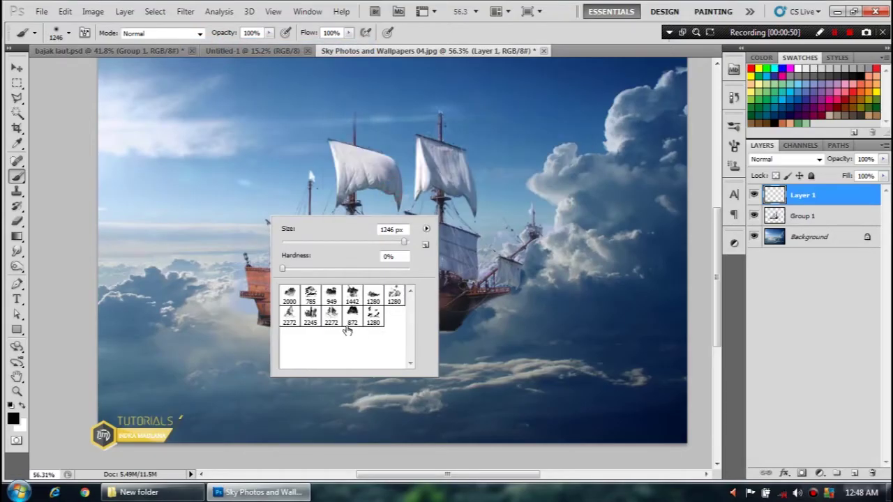
click(289, 296)
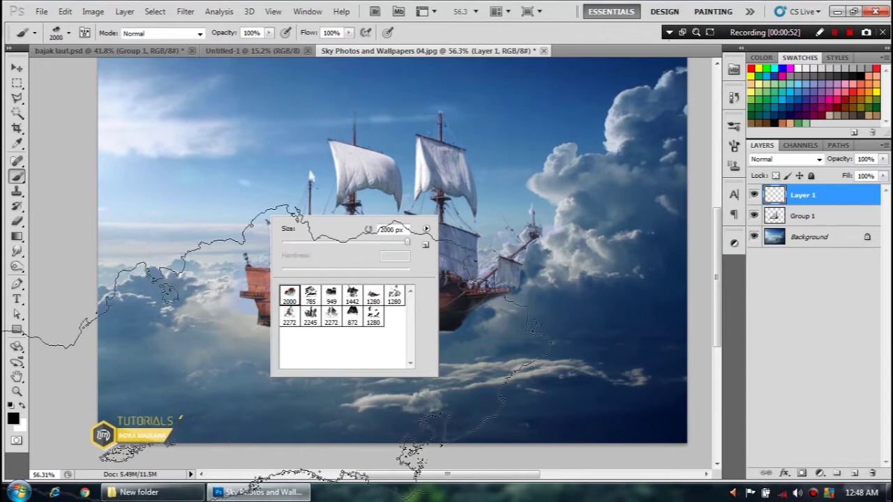
click(335, 242)
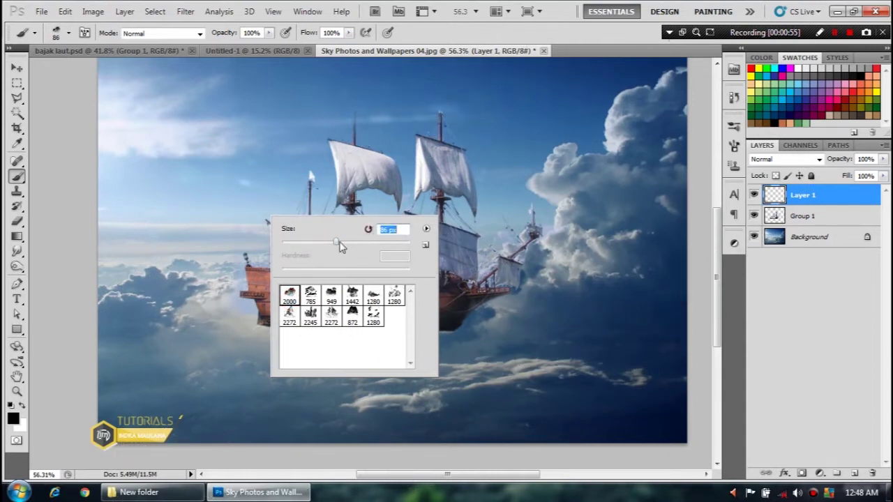
drag(337, 243, 394, 244)
Step: Stamp a white cloud below the ship, replacing an initial dark stamp
click(196, 356)
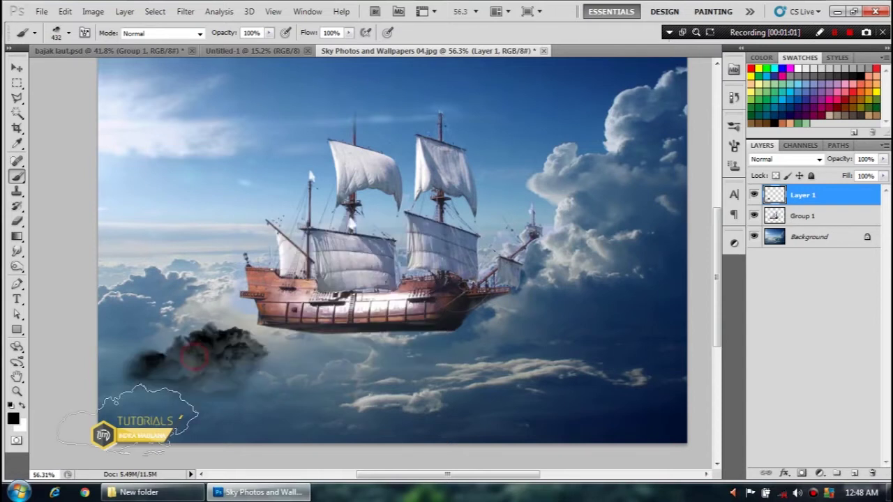
key(ctrl+z)
click(21, 407)
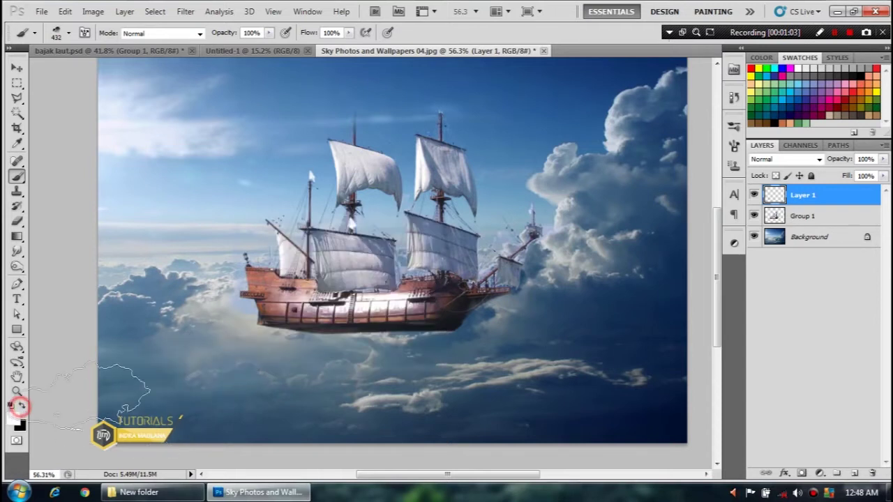
click(349, 368)
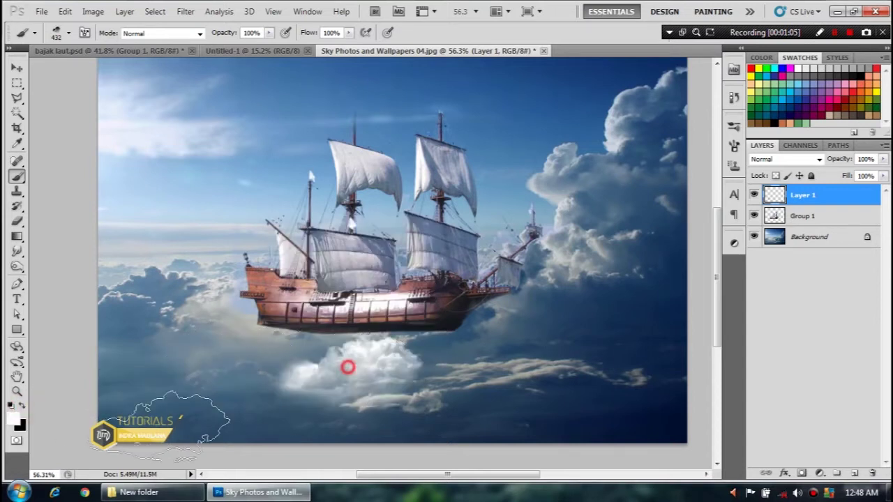
click(18, 68)
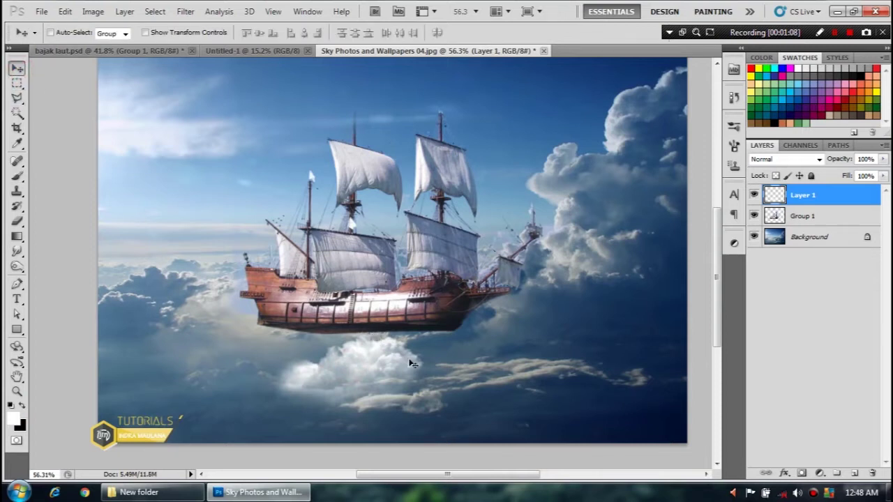
Step: Scale the white cloud to about 161% and move it under the ship's left side
key(ctrl+t)
drag(423, 321, 474, 279)
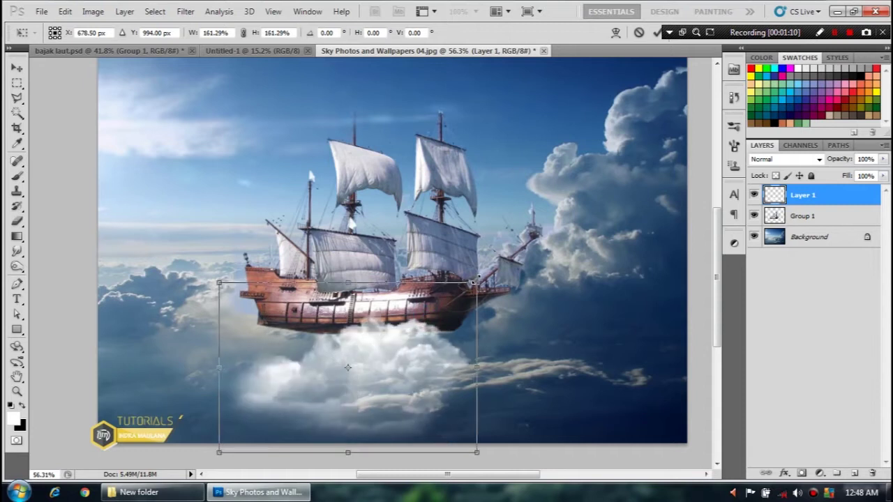
mouse_move(383, 395)
mouse_down()
mouse_move(208, 395)
mouse_move(222, 385)
mouse_up()
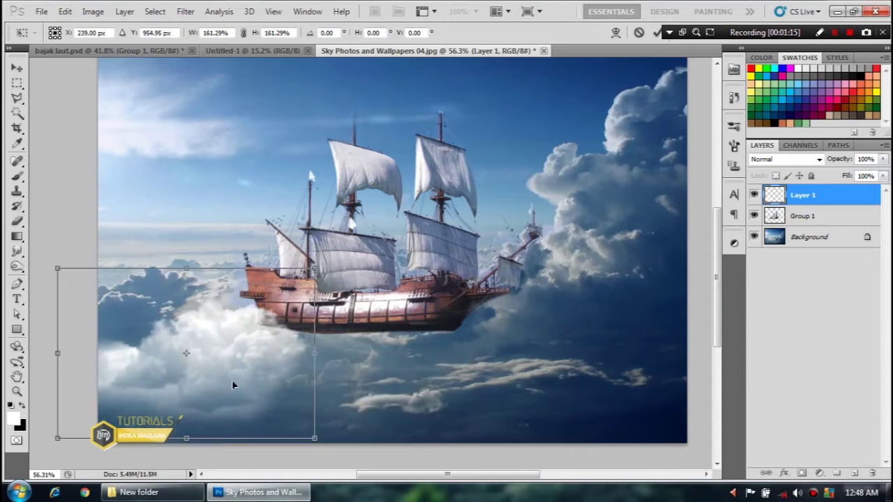
key(Return)
key(ctrl+minus)
key(ctrl+0)
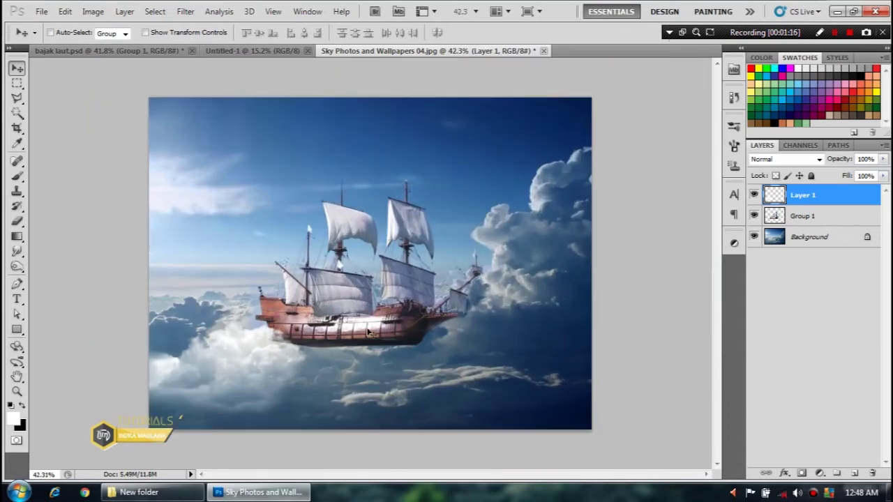
Step: Pick the 1280 px cloud brush and try moving the cloud layer over the ship, then undo
click(17, 175)
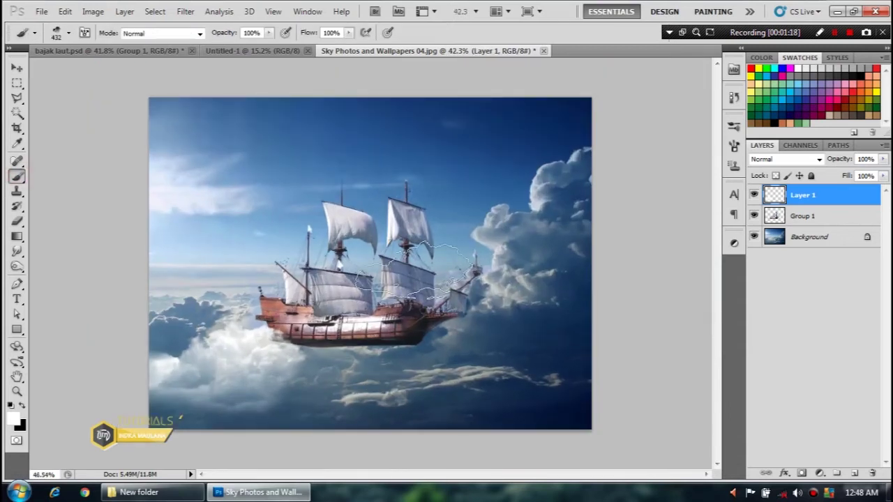
scroll(418, 271, up, 1)
right_click(417, 268)
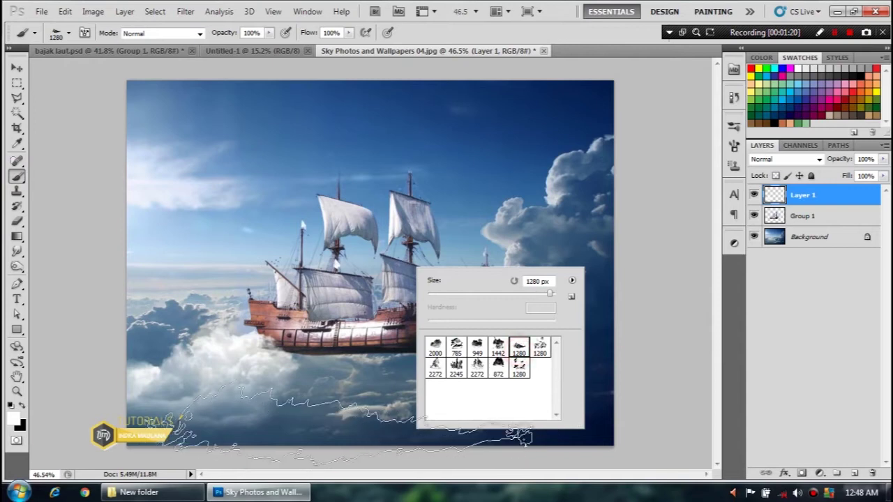
click(540, 346)
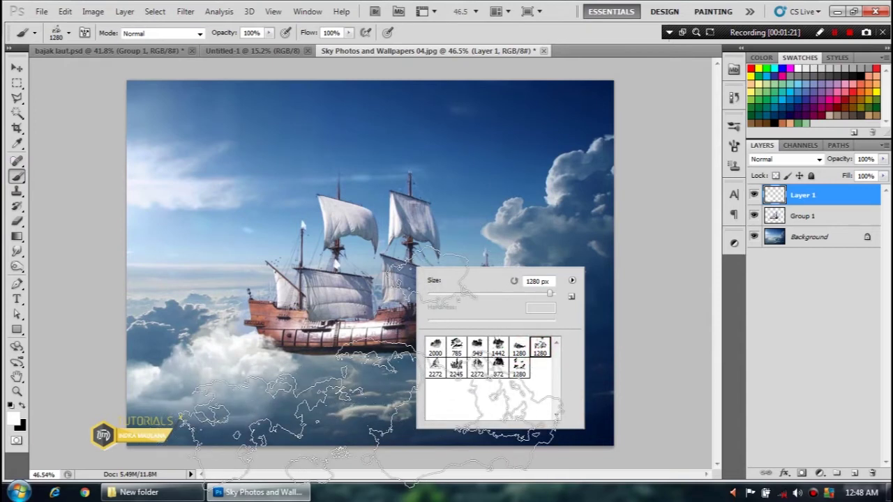
key(Return)
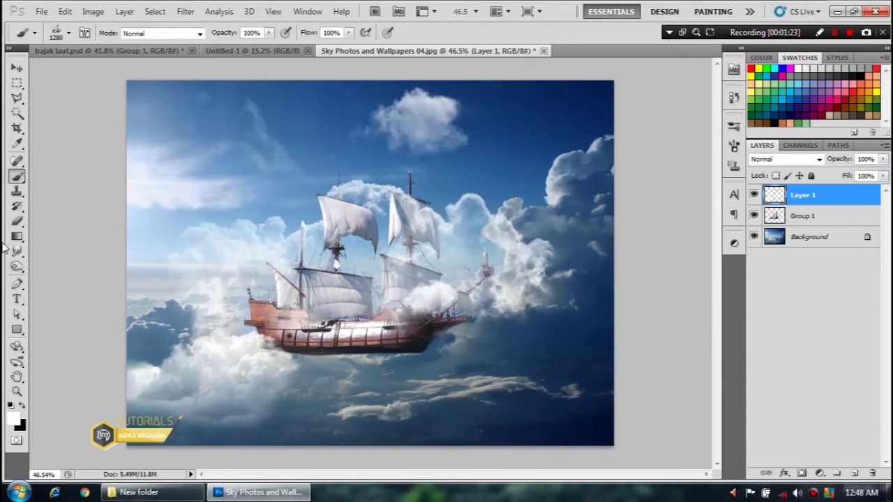
click(17, 68)
drag(501, 274, 531, 343)
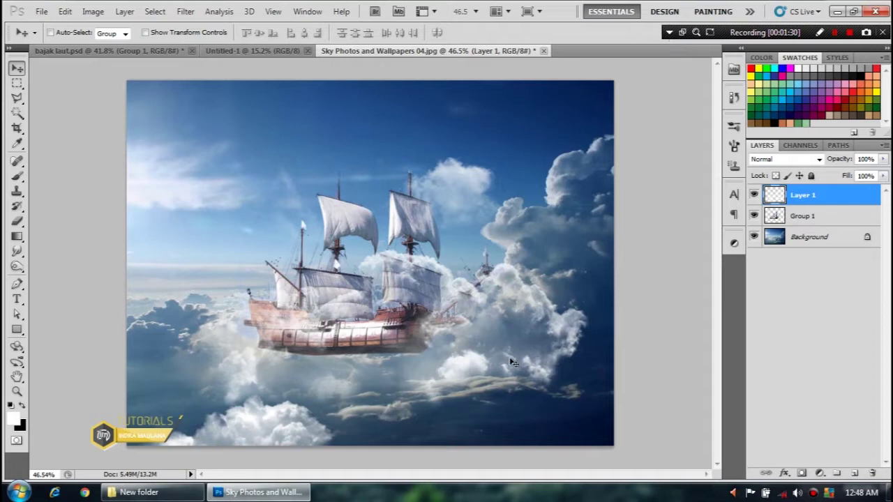
key(ctrl+alt+z)
key(ctrl+alt+z)
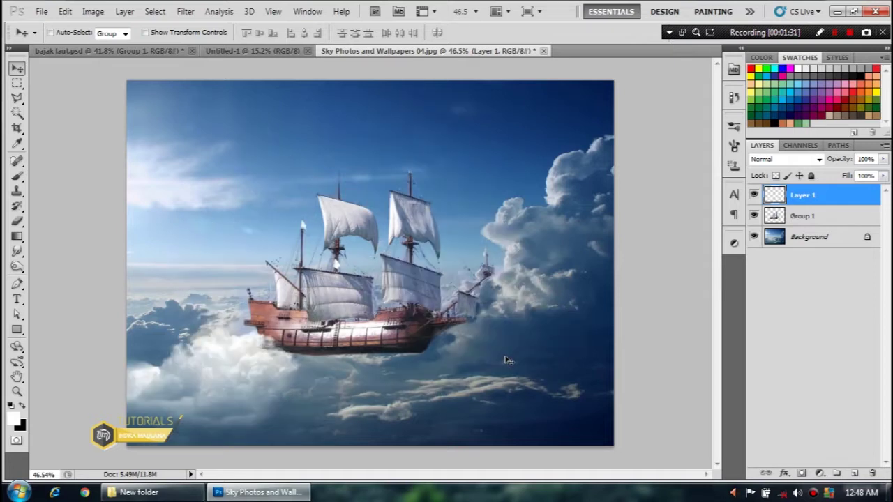
Step: Add empty Layer 2, then shrink the cloud layer to about 76% toward the bottom-right corner
click(854, 473)
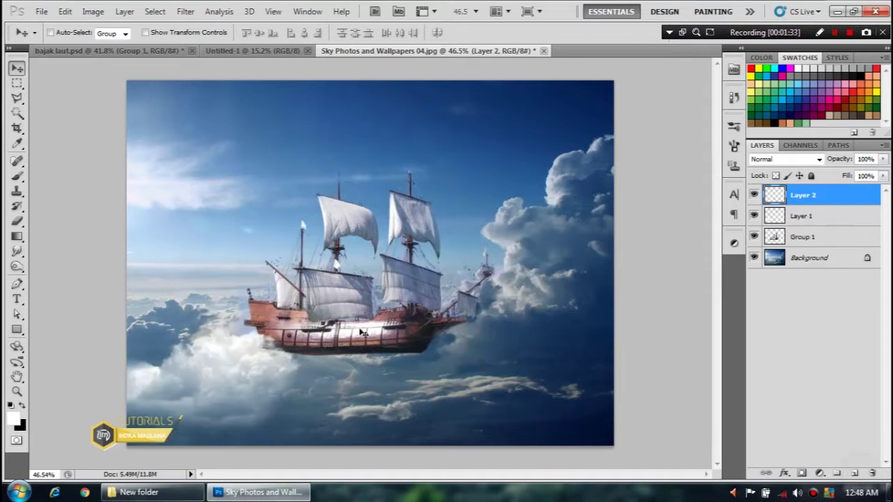
key(b)
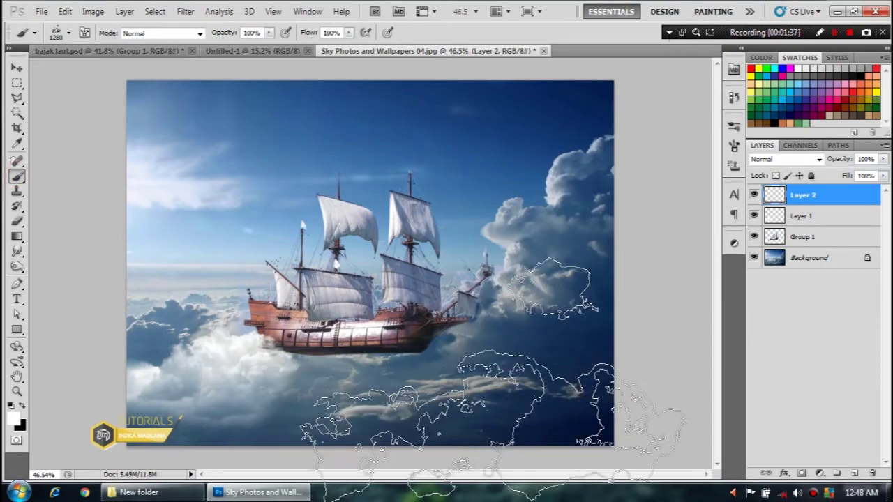
scroll(76, 335, down, 2)
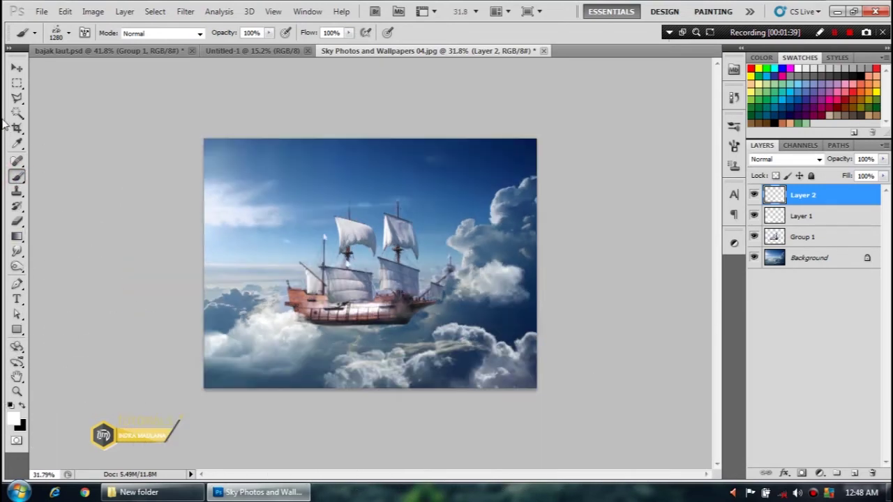
click(17, 69)
scroll(513, 384, up, 1)
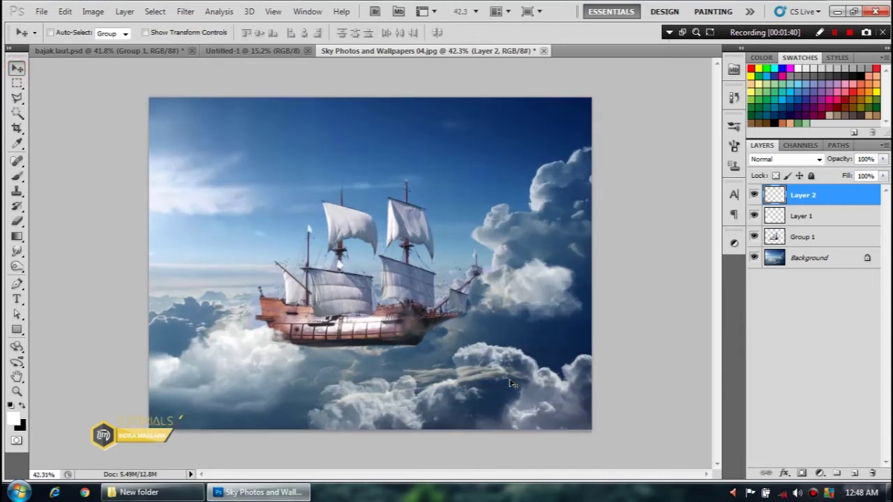
key(ctrl+t)
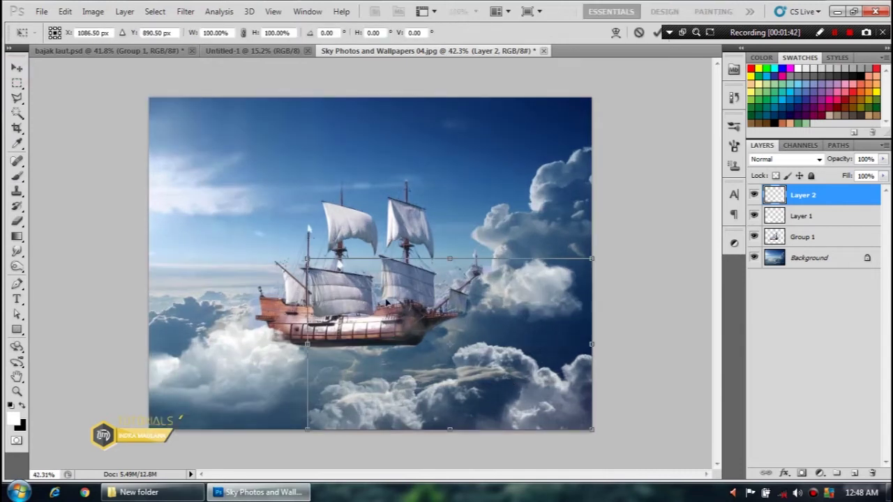
drag(308, 259, 375, 301)
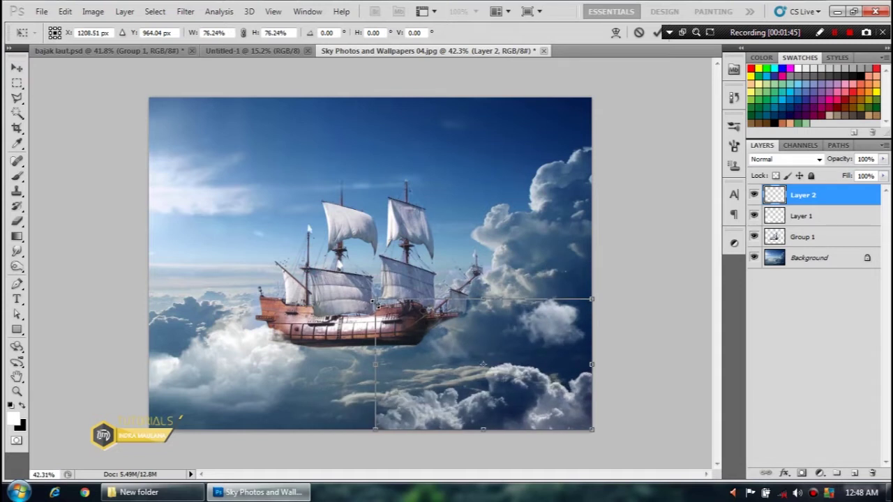
key(Return)
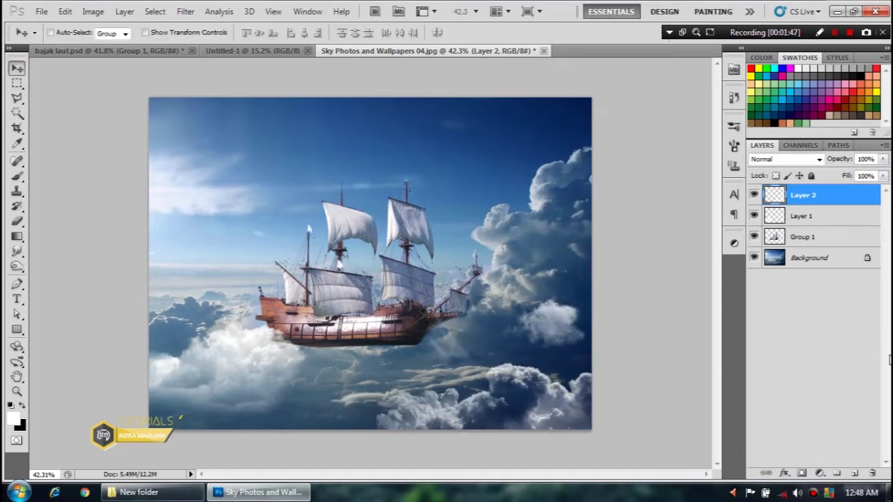
Step: Pan and zoom across the clouds to inspect the resized result
scroll(573, 387, up, 3)
mouse_move(618, 374)
mouse_down()
mouse_move(385, 251)
mouse_move(406, 254)
mouse_up()
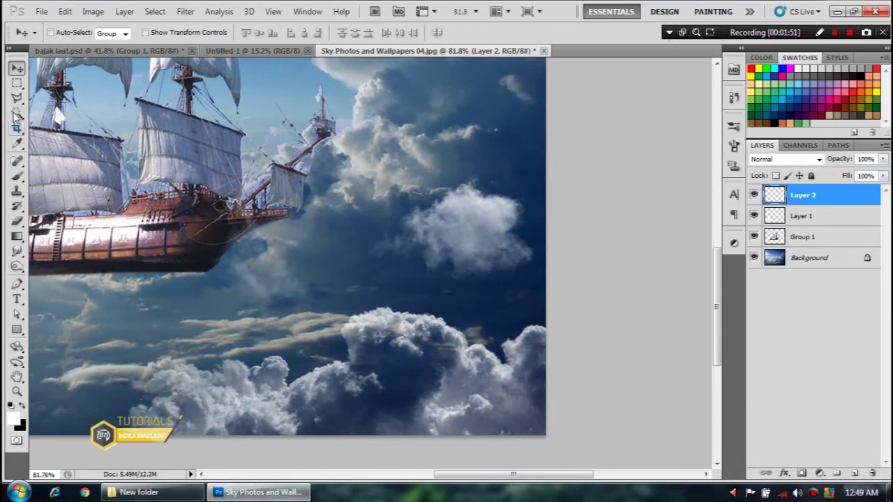
scroll(262, 395, down, 2)
scroll(345, 412, down, 2)
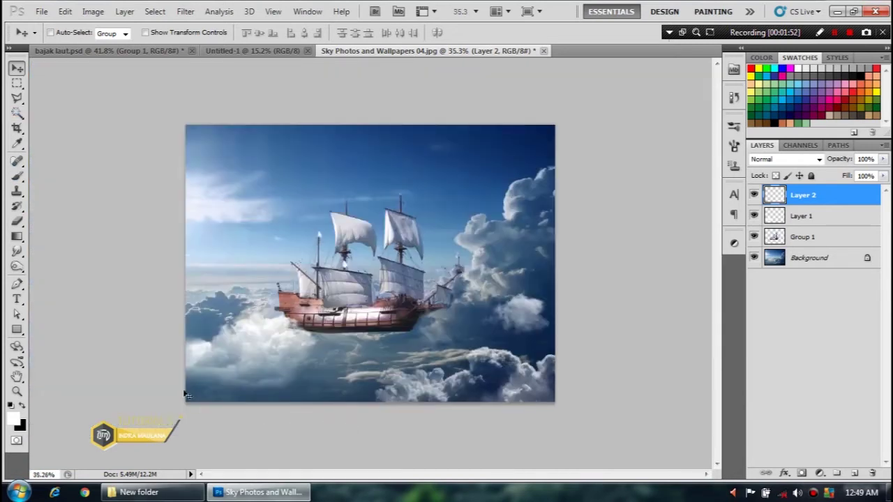
scroll(187, 395, up, 1)
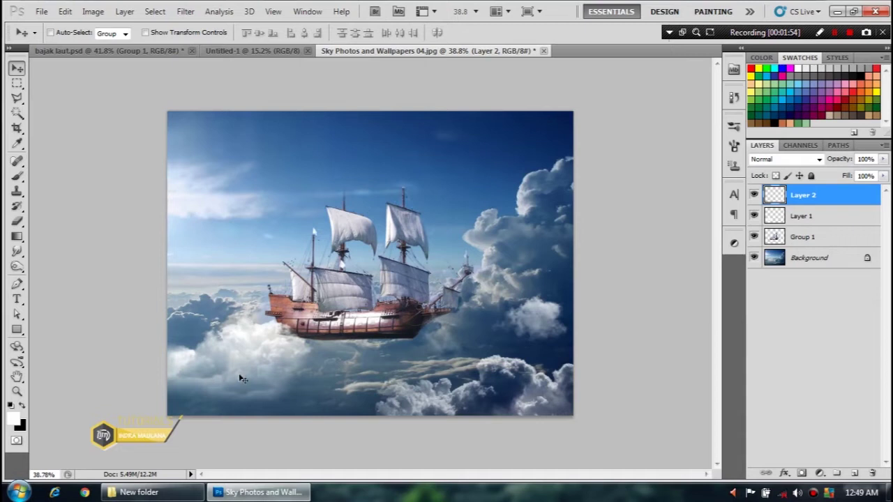
scroll(383, 383, up, 1)
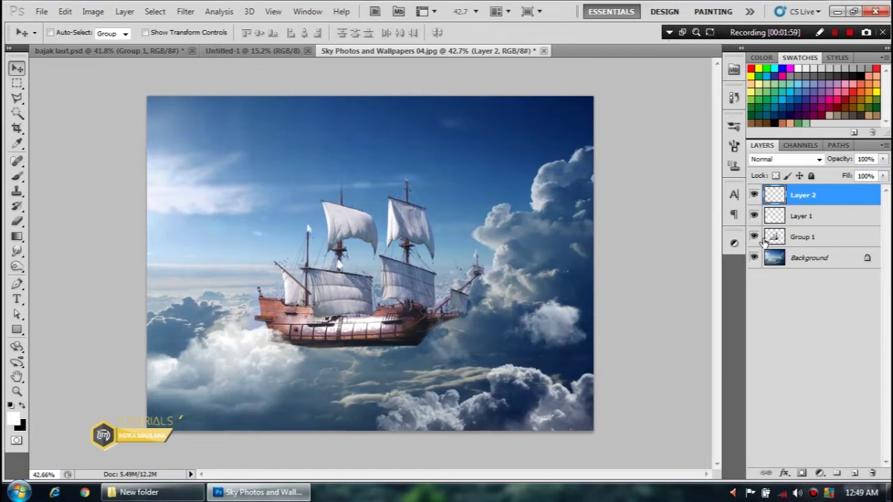
Step: Add a Gradient Map adjustment layer using the Yellow, Pink, Purple gradient preset
click(819, 473)
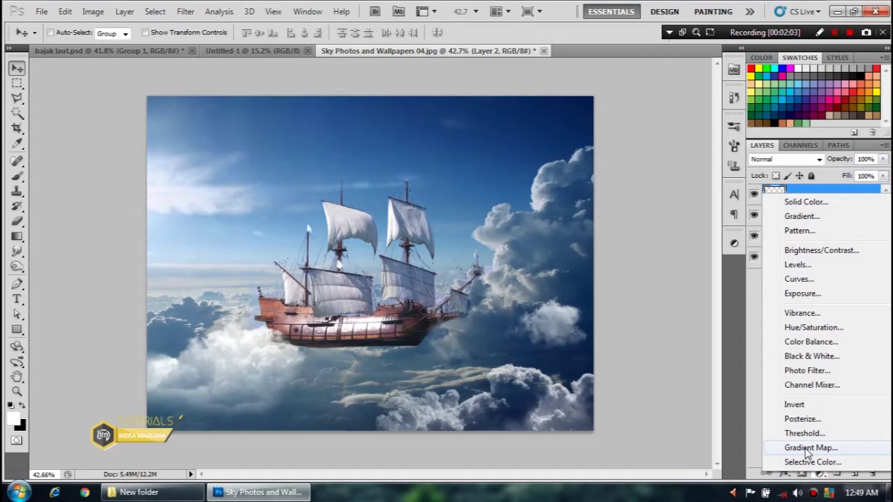
click(809, 448)
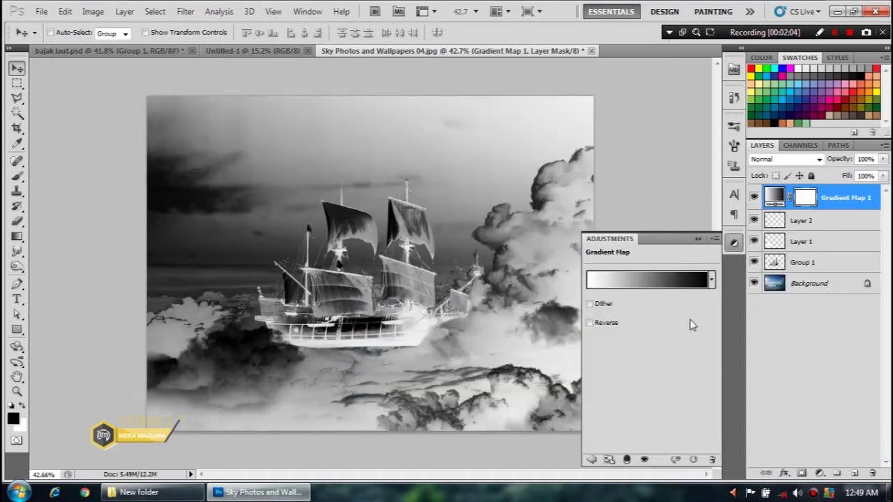
click(629, 282)
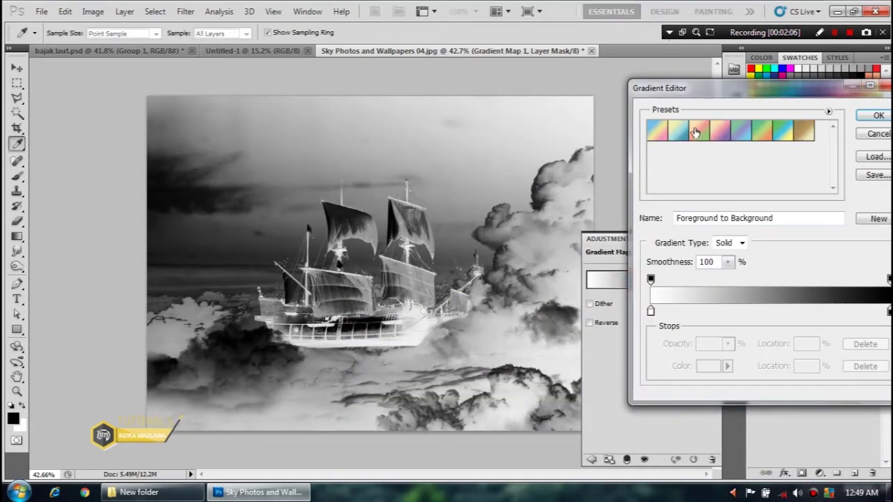
click(721, 131)
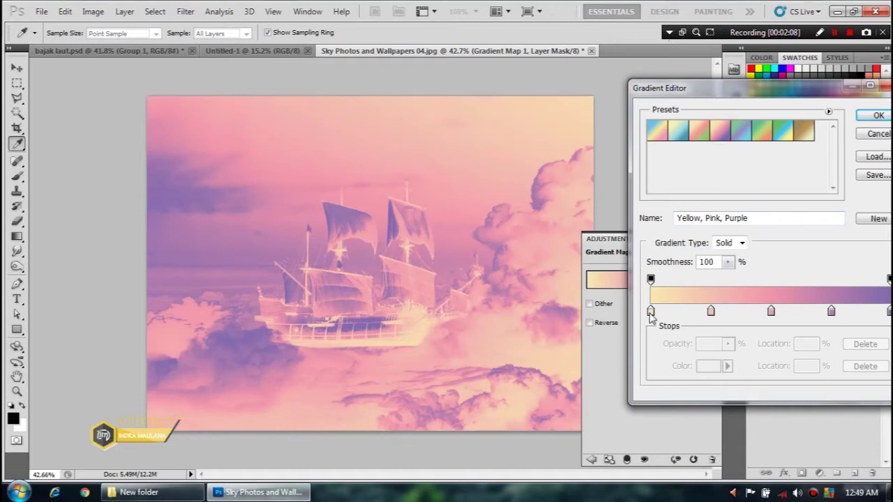
Step: Set the pale-yellow left stop and the 25% stop colours via their hex values
double_click(650, 311)
click(803, 329)
key(Return)
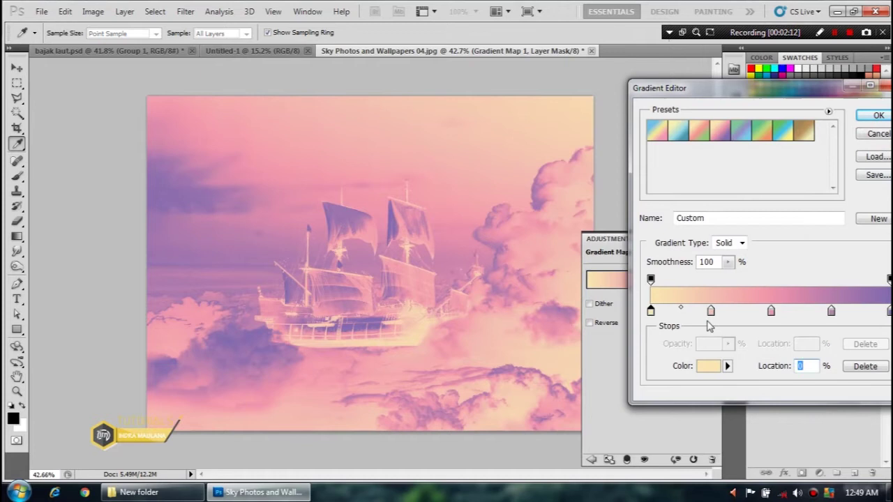
double_click(710, 311)
click(816, 328)
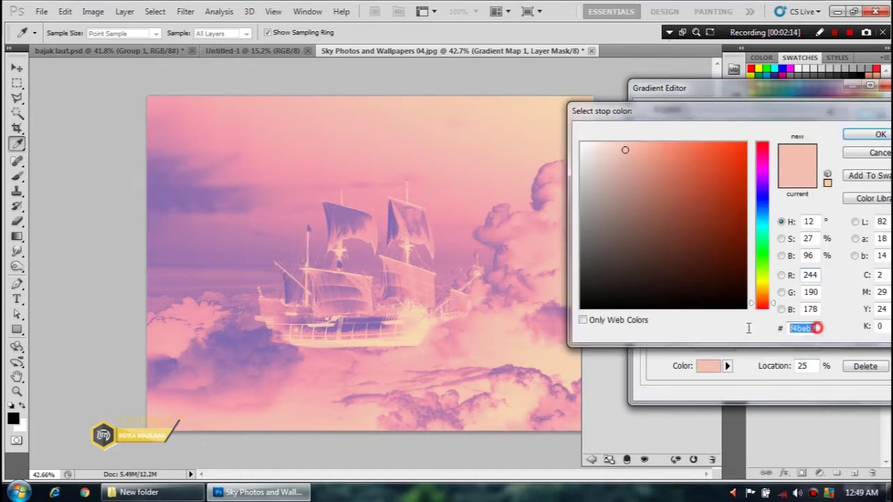
click(866, 135)
Step: Set the pink 50%, 75% and purple end stop colours and accept the custom gradient
double_click(770, 312)
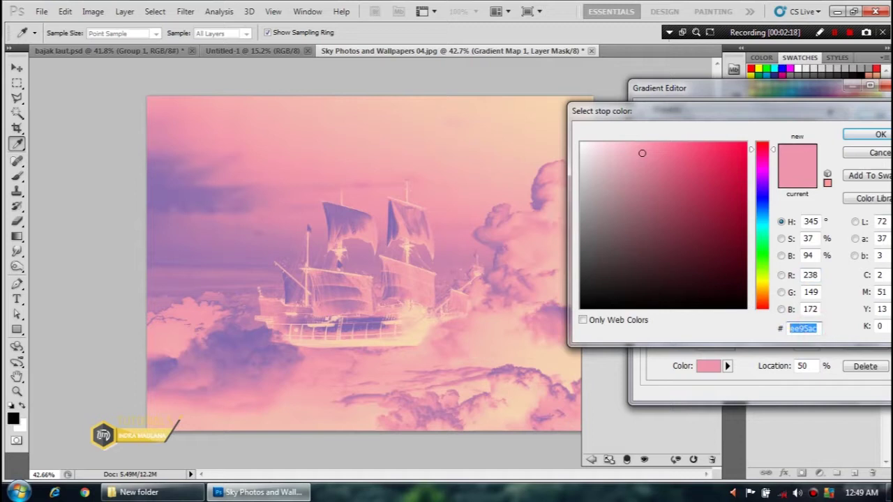
click(868, 134)
double_click(832, 314)
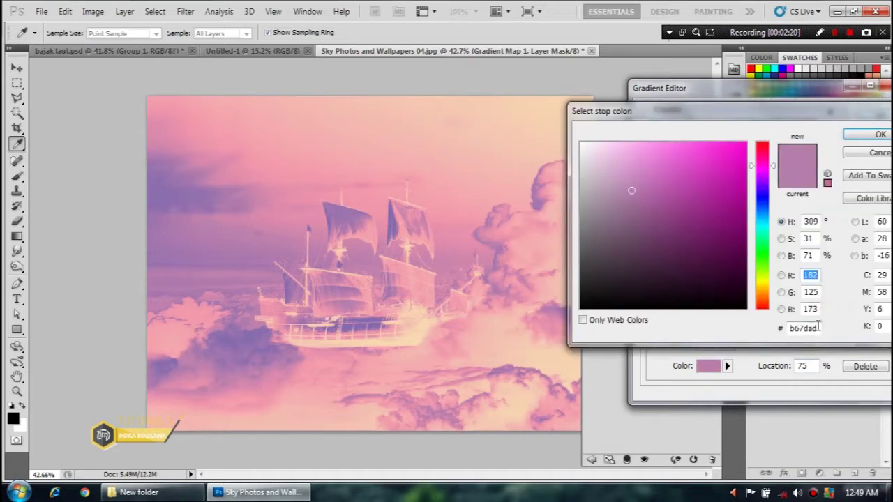
click(869, 134)
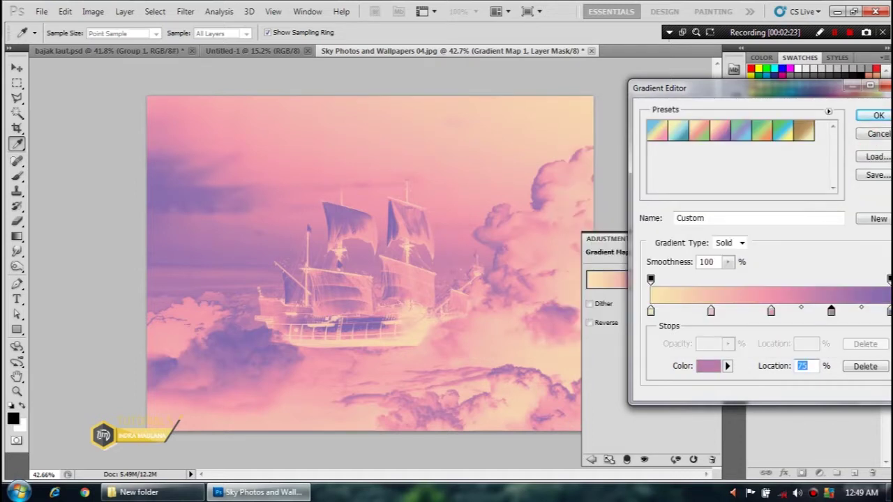
double_click(889, 312)
click(814, 330)
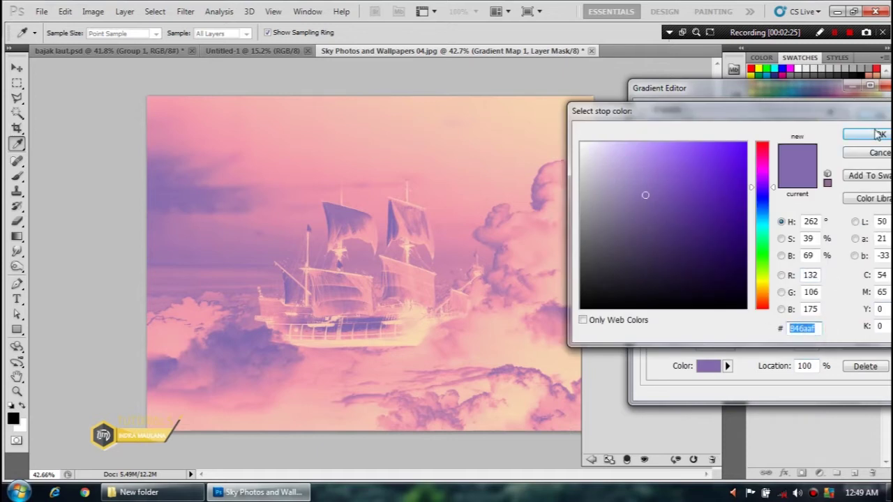
click(867, 134)
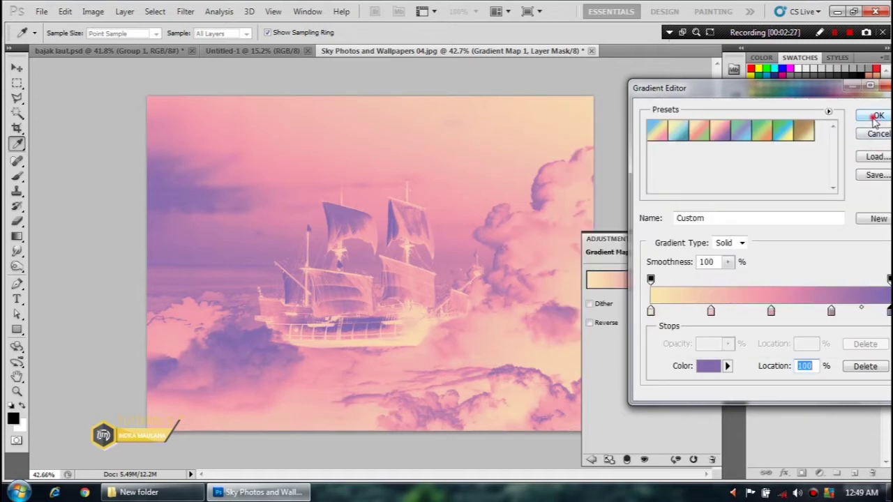
click(875, 117)
Step: Reverse the gradient map and set its blend mode to Multiply
click(590, 324)
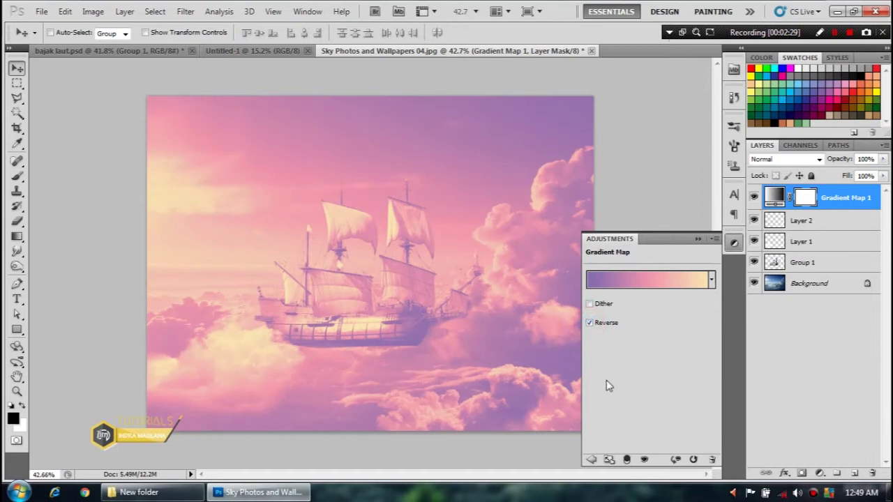
click(699, 239)
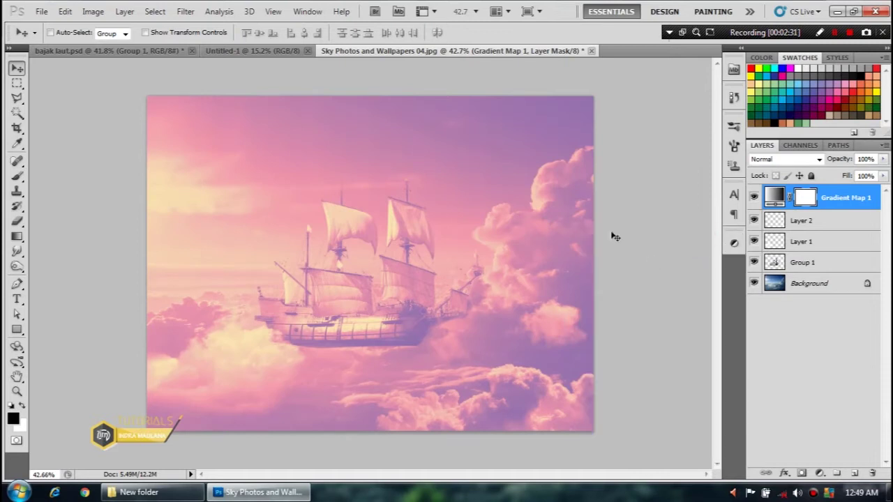
click(788, 160)
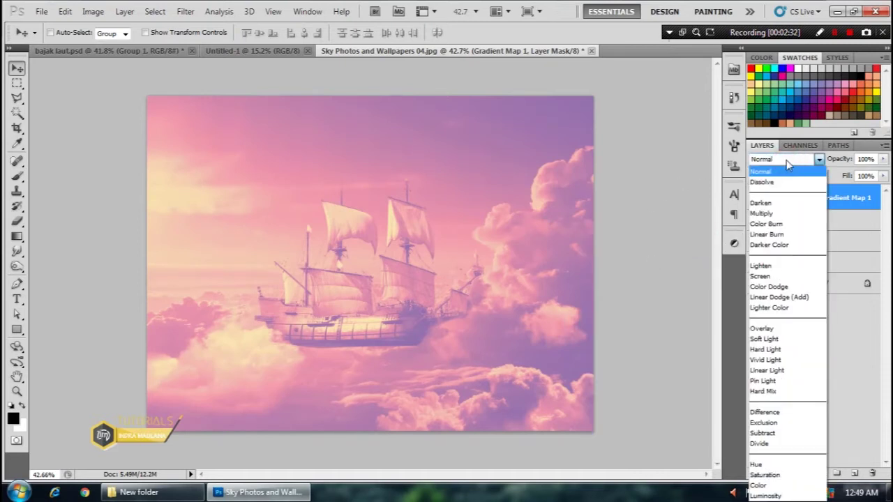
click(765, 213)
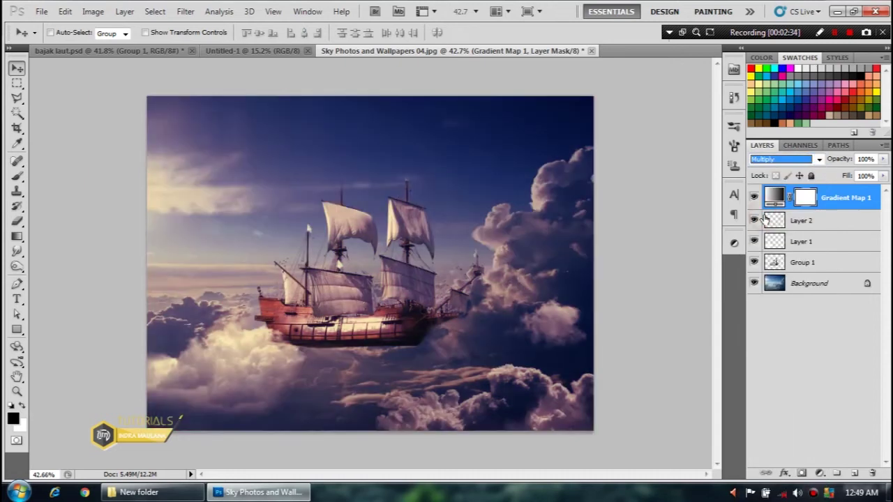
Step: Toggle the gradient map's visibility to compare the scene before and after
click(276, 292)
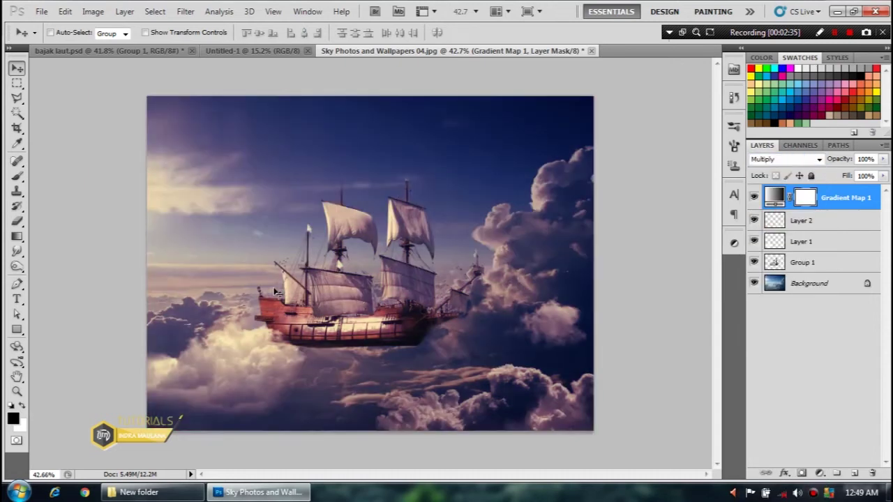
click(754, 198)
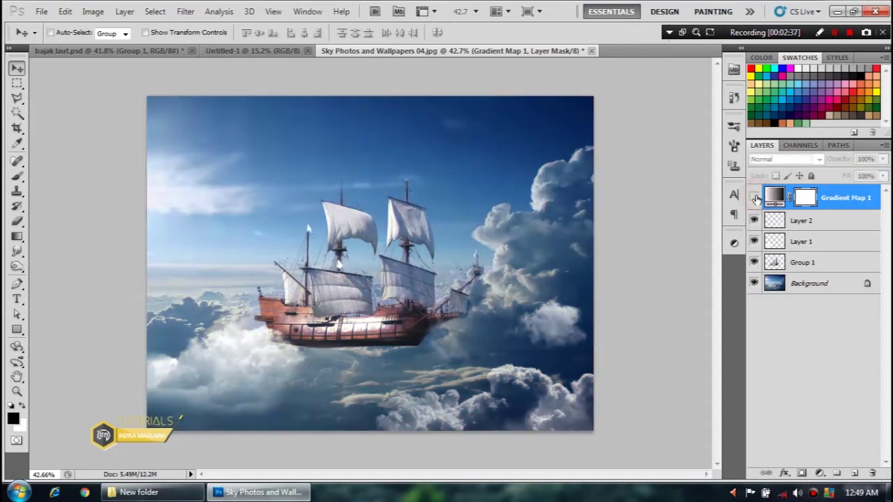
scroll(360, 292, up, 1)
scroll(360, 292, up, 1)
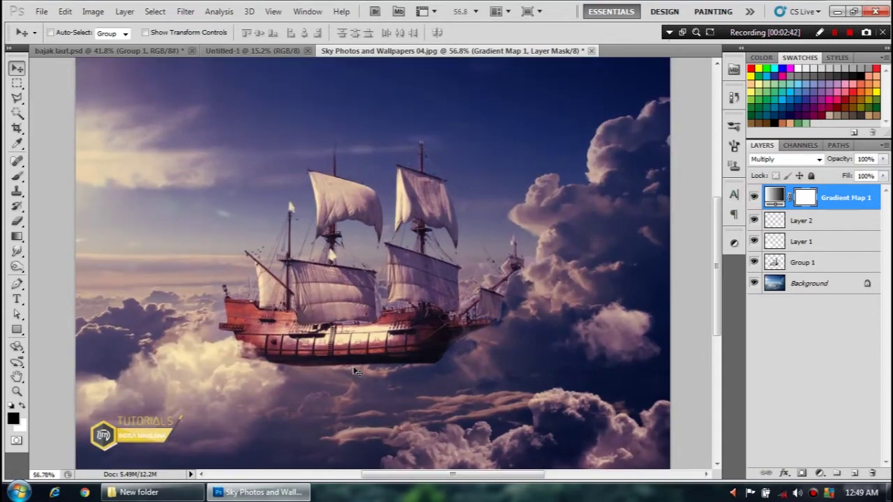
scroll(355, 372, down, 1)
scroll(356, 372, down, 1)
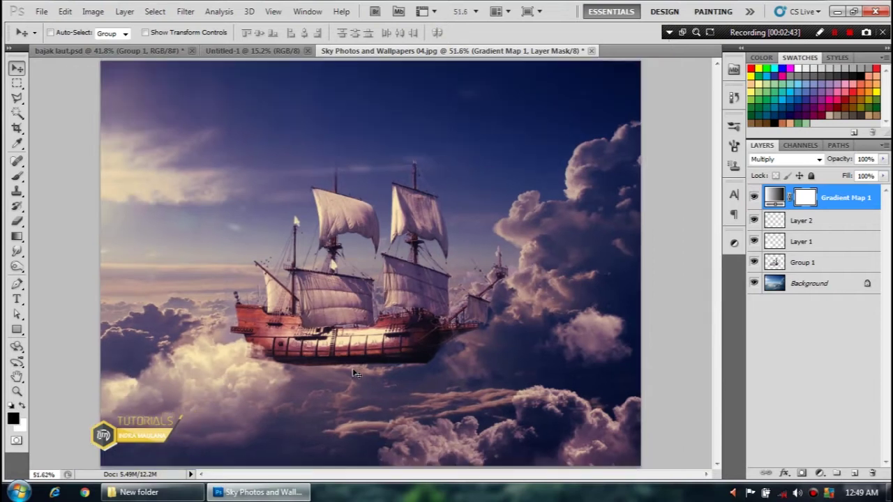
scroll(356, 372, down, 1)
scroll(261, 333, up, 1)
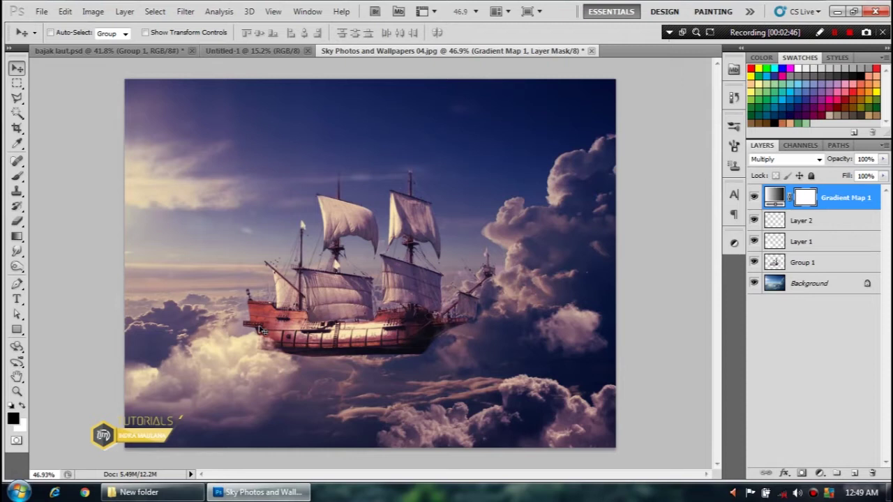
Step: Add a Curves adjustment layer with an S-curve on RGB, darkening shadows and brightening highlights
click(819, 473)
click(801, 277)
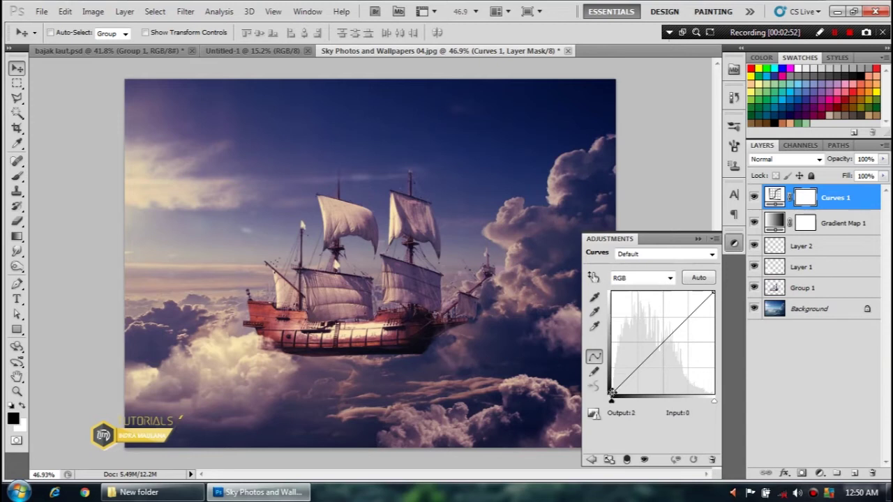
drag(611, 392, 611, 395)
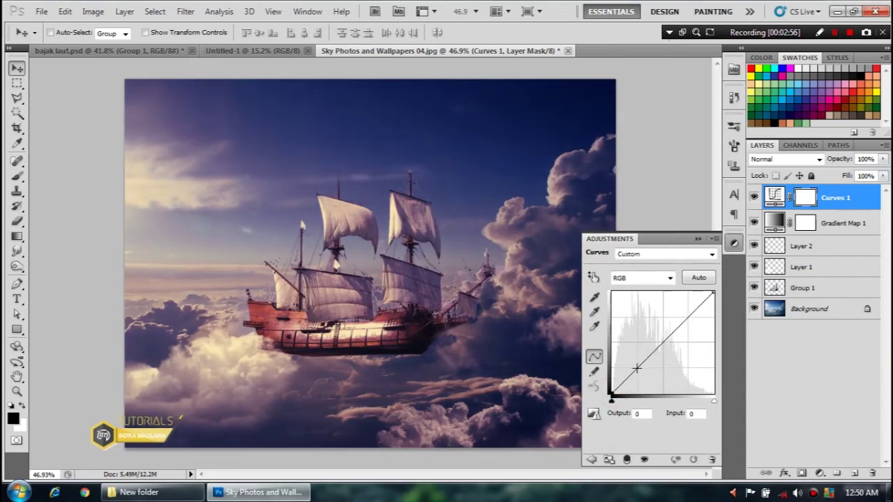
drag(636, 367, 641, 373)
click(684, 330)
drag(683, 330, 676, 326)
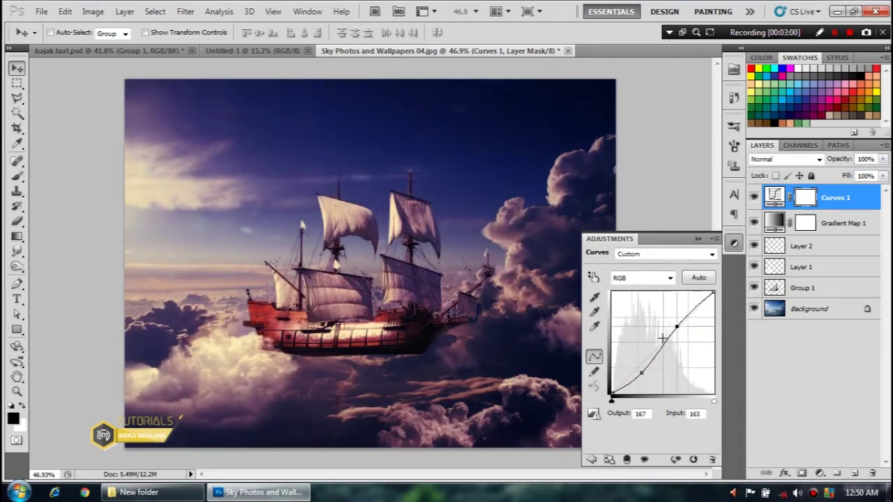
drag(638, 375, 636, 373)
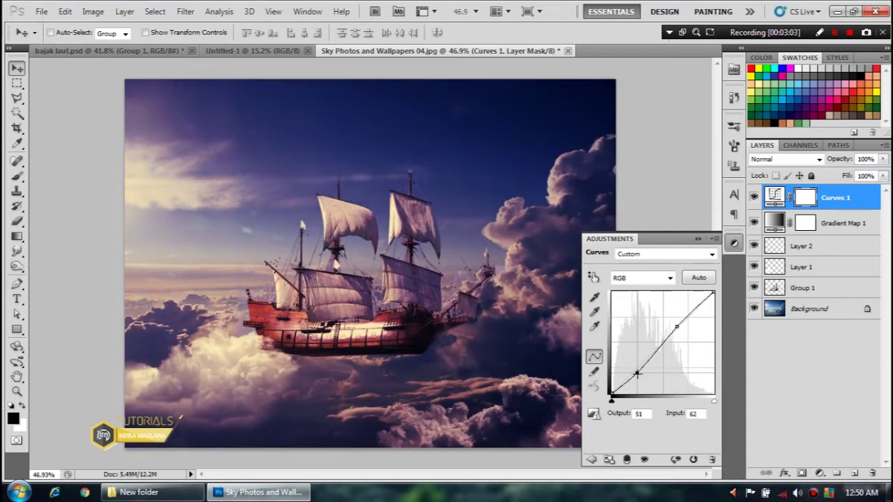
Step: Add red to the shadows and highlights, and reduce green in both, on the channel curves
click(637, 277)
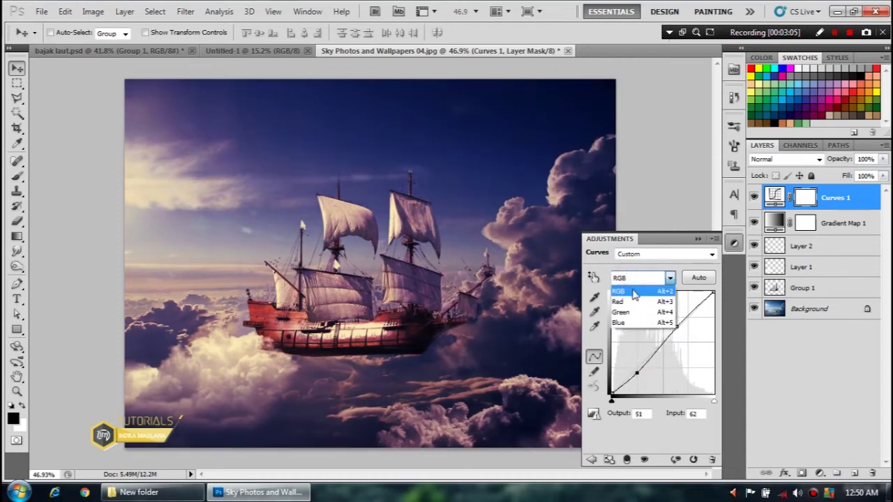
click(634, 300)
click(632, 366)
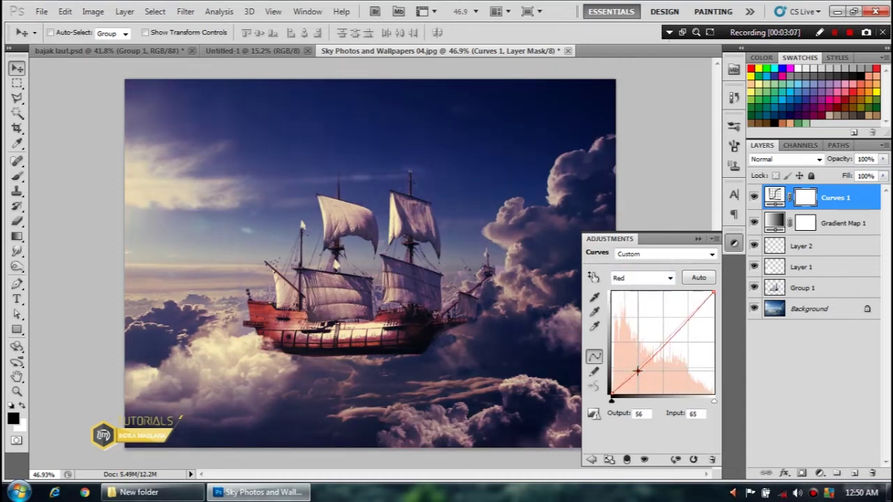
click(683, 317)
drag(686, 317, 681, 315)
click(664, 279)
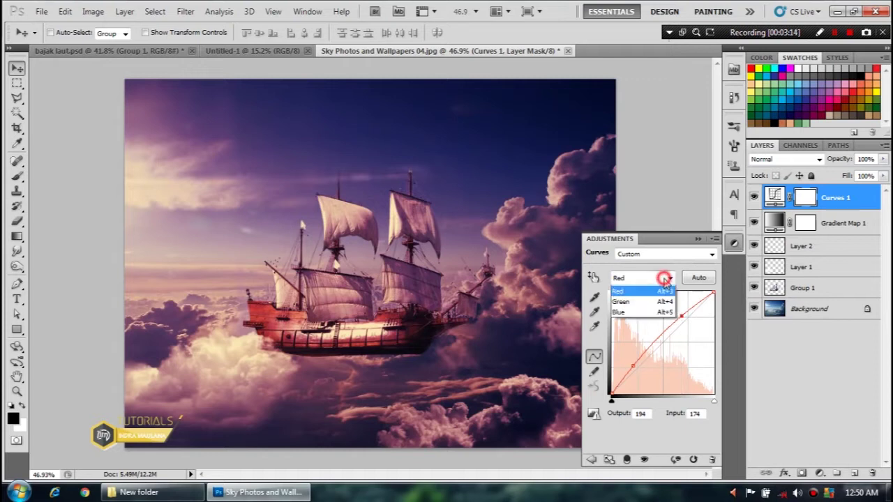
click(643, 313)
drag(635, 366, 630, 365)
mouse_move(680, 316)
mouse_down()
mouse_move(686, 320)
mouse_move(680, 317)
mouse_up()
Step: Shape the Blue channel curve, adjusting shadows and raising blue in the highlights
click(659, 277)
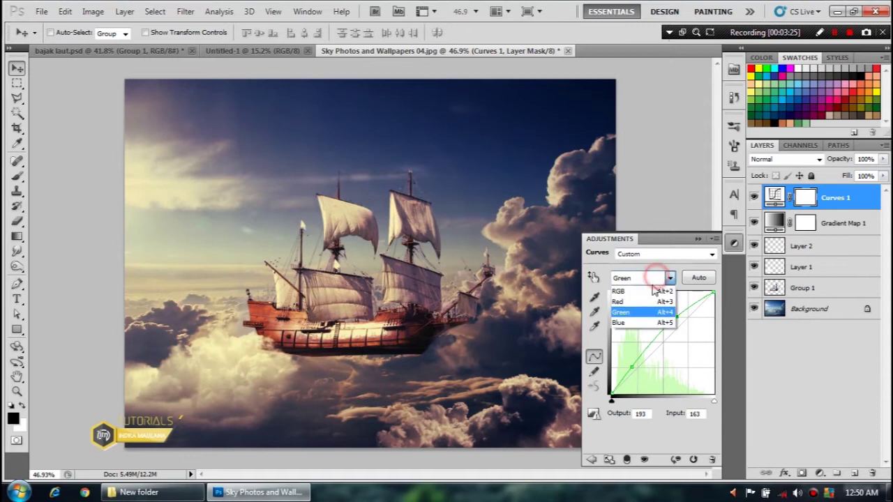
click(647, 322)
drag(638, 369, 644, 370)
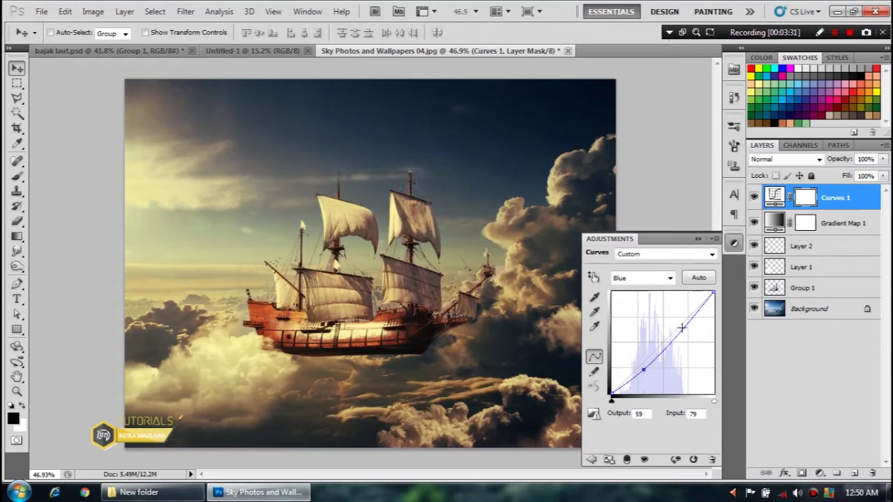
drag(690, 318, 686, 315)
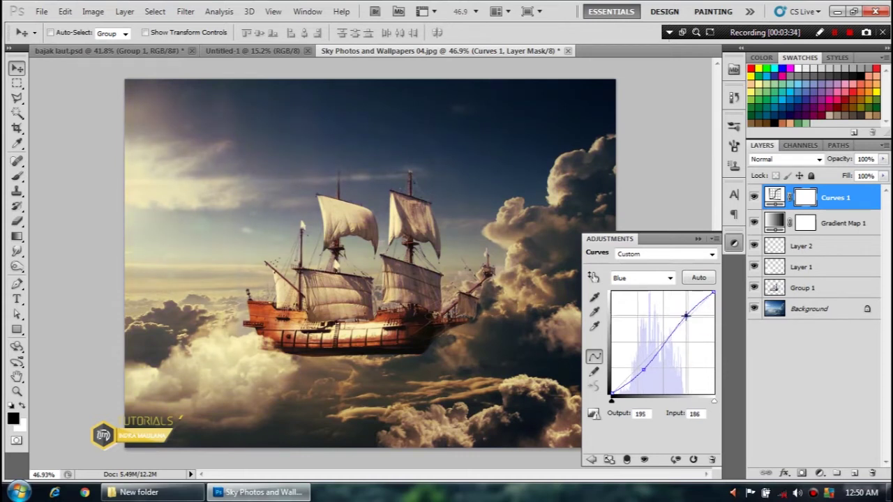
click(697, 239)
scroll(398, 316, down, 2)
scroll(399, 316, up, 3)
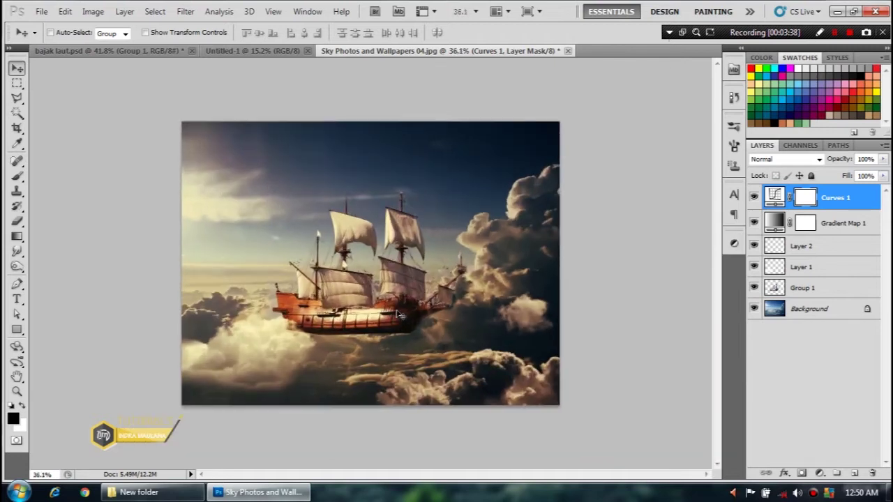
scroll(185, 313, up, 1)
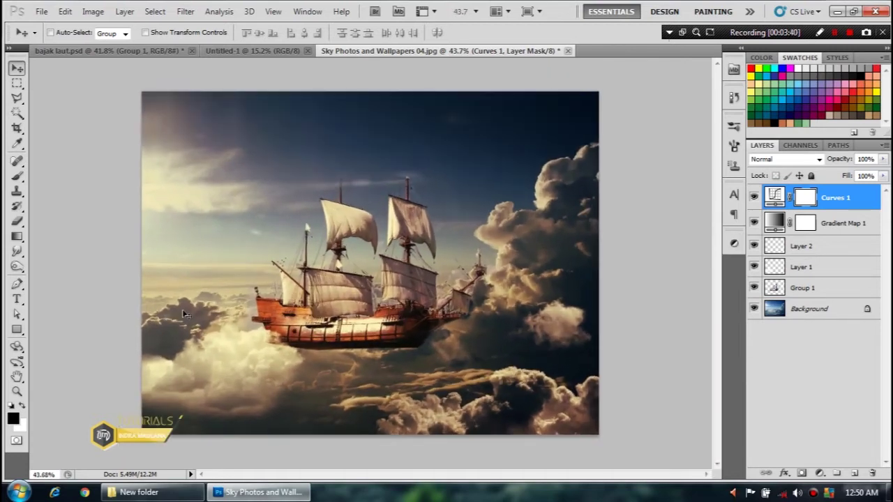
scroll(389, 352, up, 1)
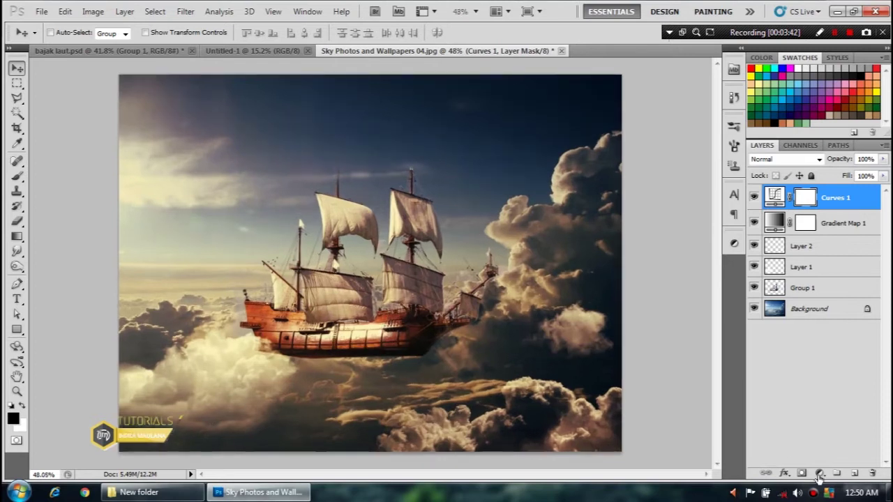
Step: Add a Brightness/Contrast adjustment layer set to Brightness 12 and Contrast 30
click(820, 474)
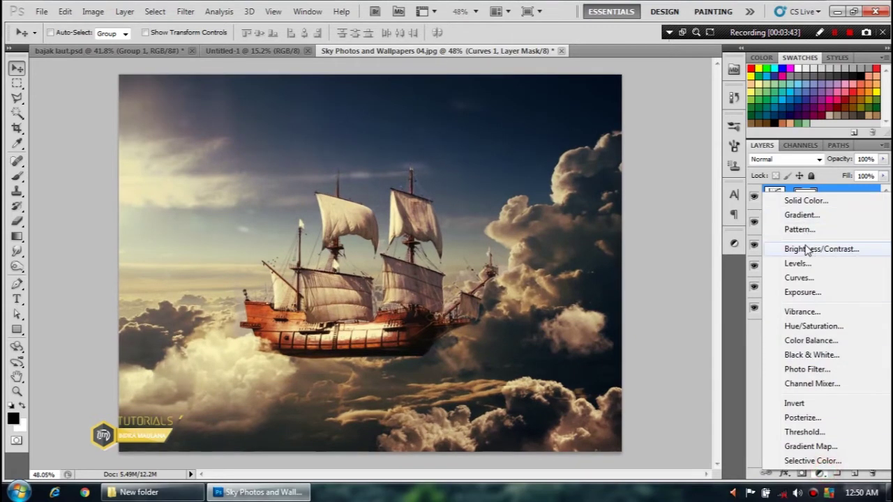
click(806, 250)
drag(654, 288, 657, 287)
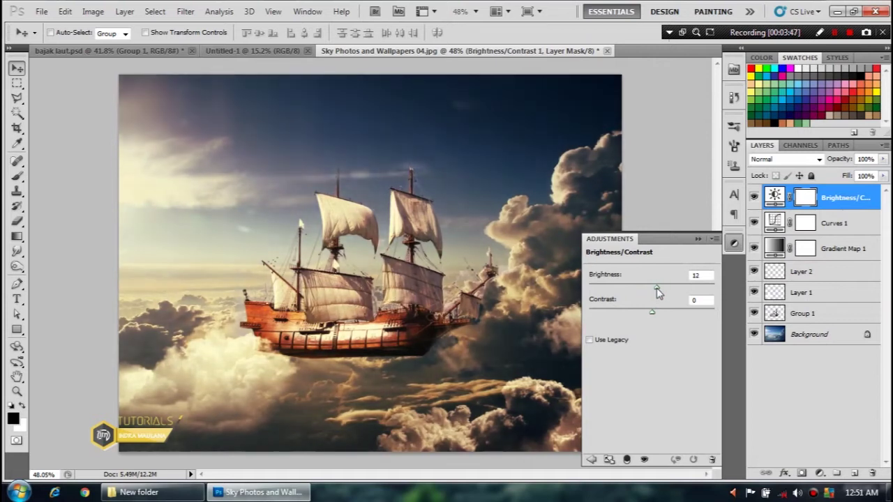
drag(651, 313, 671, 316)
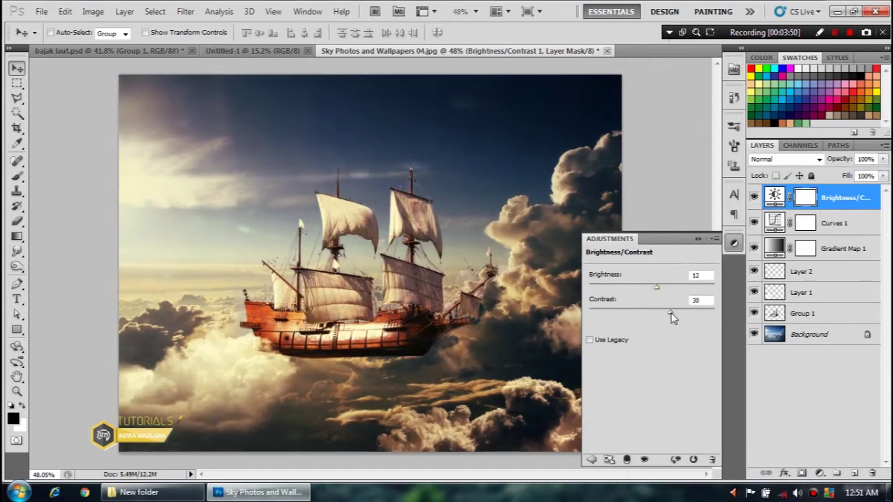
click(698, 238)
scroll(387, 333, down, 3)
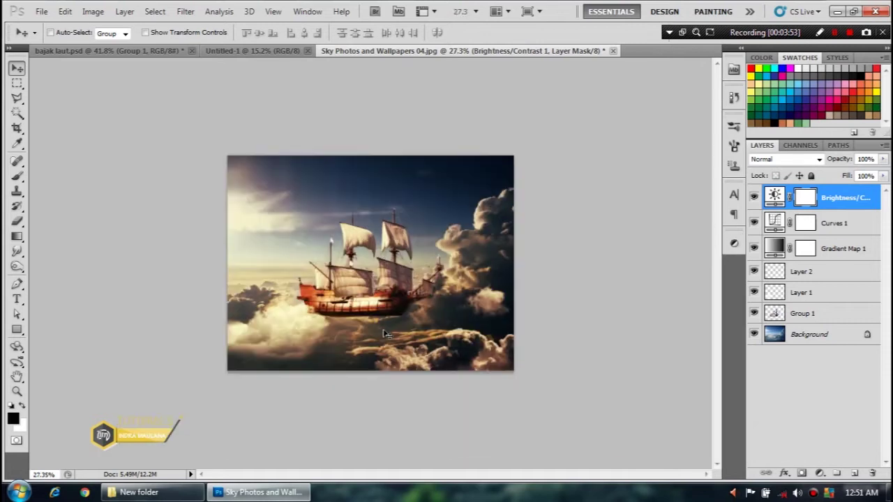
scroll(387, 334, up, 2)
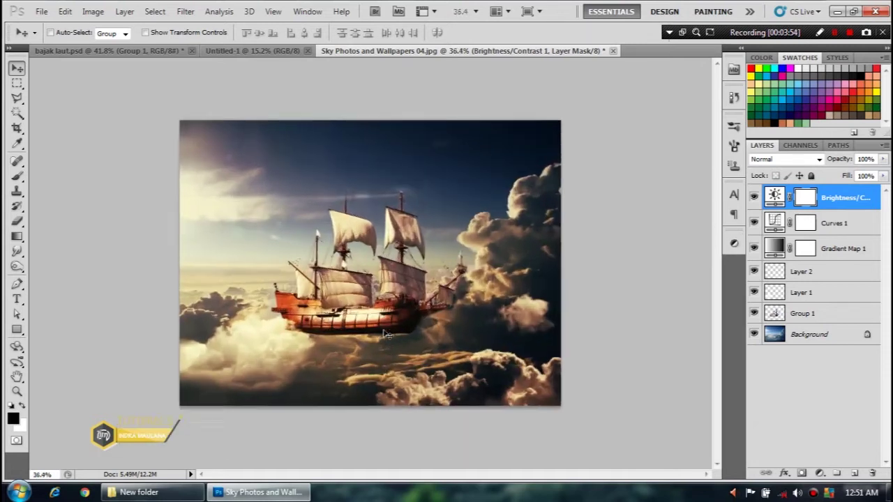
scroll(388, 335, up, 1)
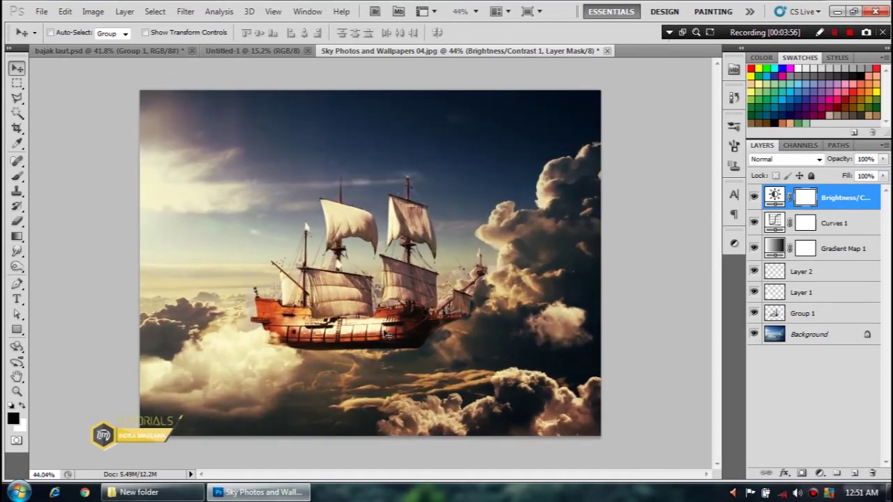
scroll(388, 336, up, 1)
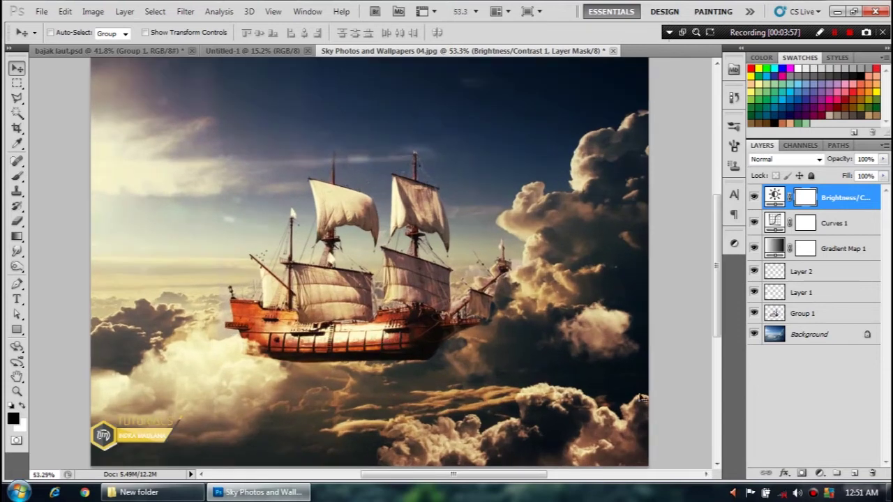
click(820, 472)
Step: Add a Color Balance layer setting midtones to Red +20, Green +6, Yellow -8
click(811, 339)
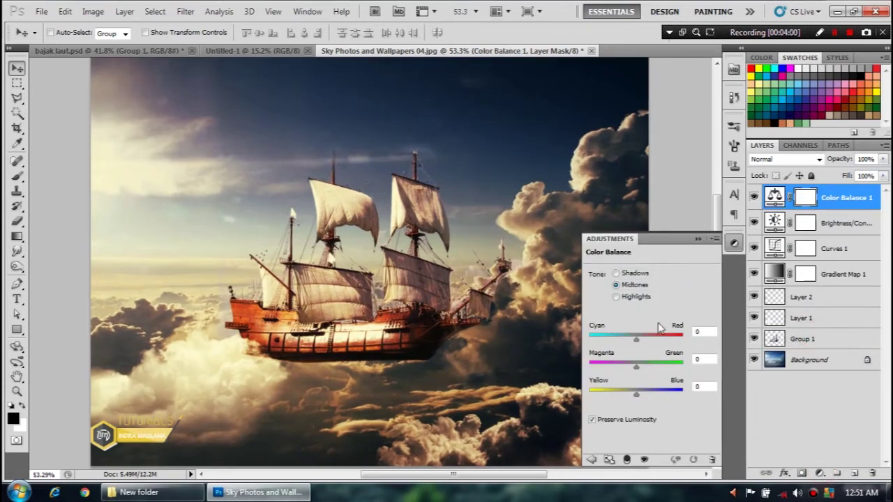
mouse_move(637, 341)
mouse_down()
mouse_move(646, 342)
mouse_move(632, 398)
mouse_up()
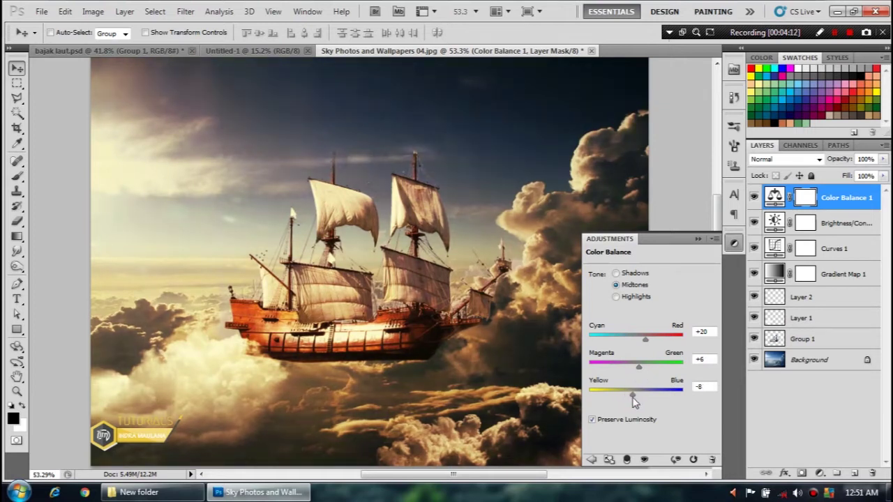
click(698, 238)
scroll(359, 314, down, 2)
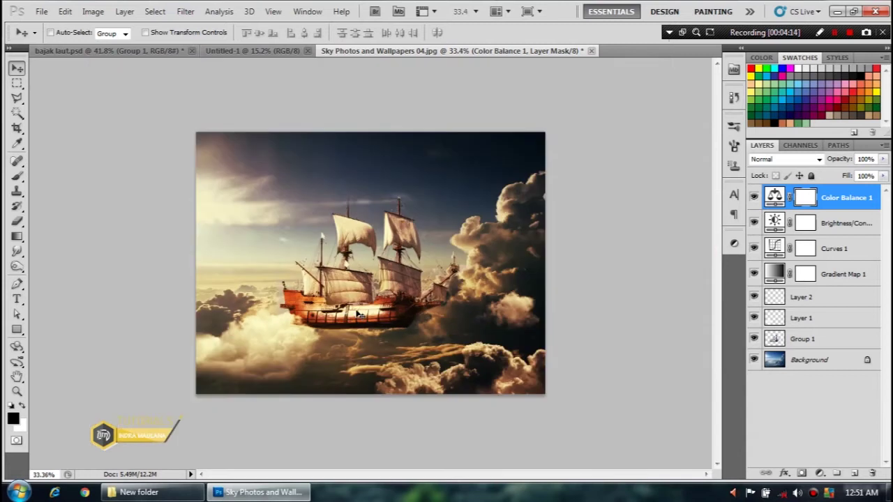
scroll(423, 356, up, 1)
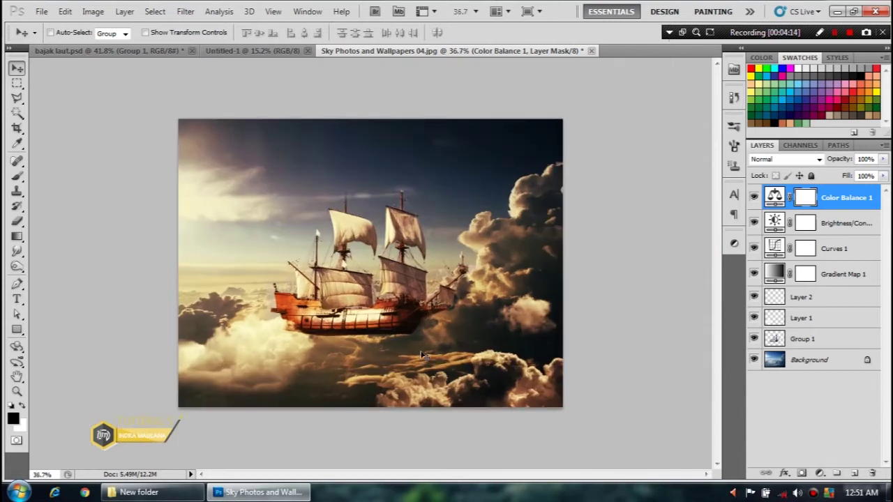
Step: Add a Gradient Fill layer and load the default Violet, Orange preset gradient
click(820, 473)
click(786, 213)
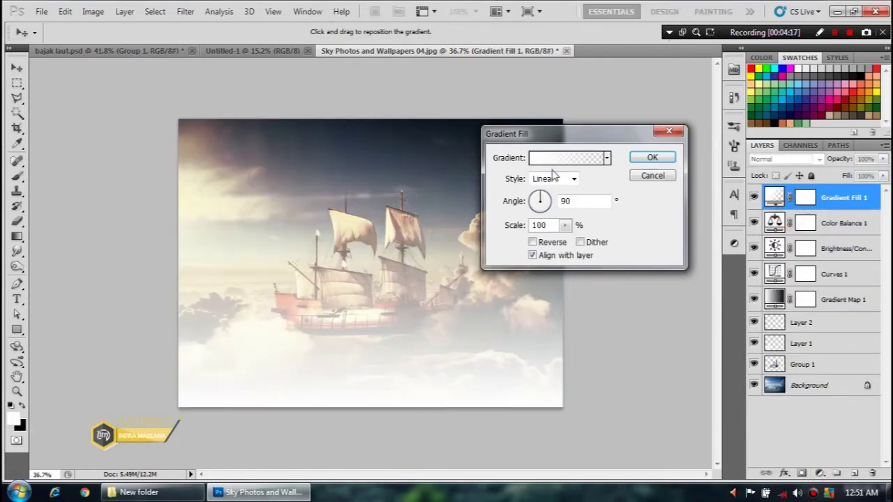
click(562, 158)
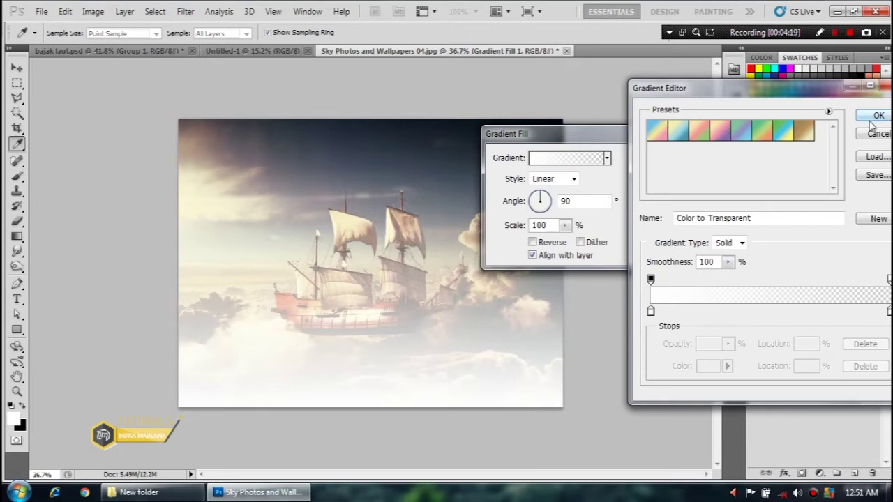
click(829, 112)
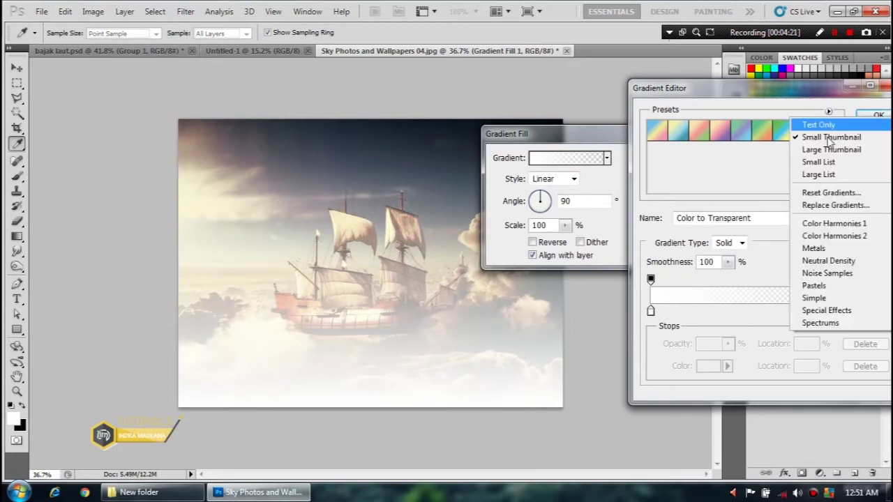
click(823, 196)
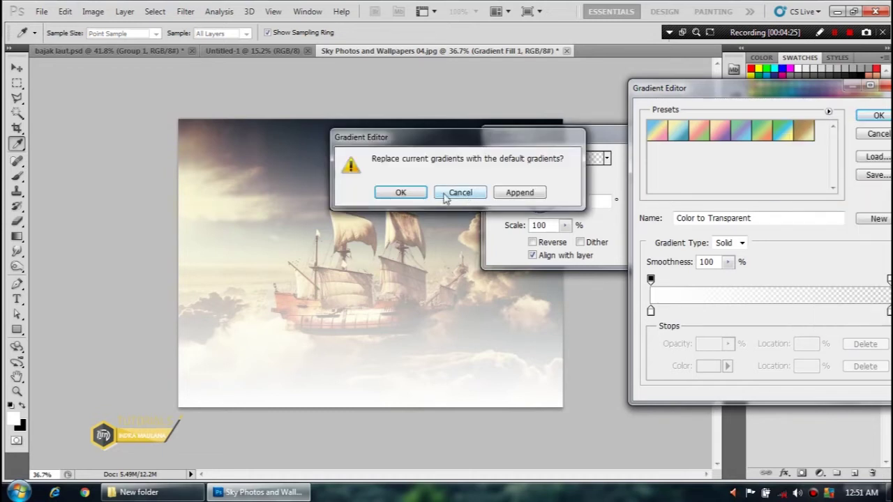
click(400, 192)
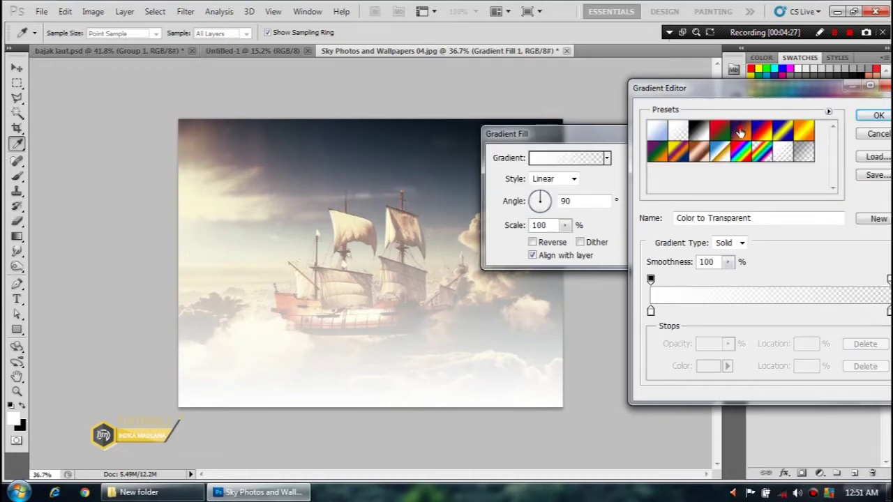
click(740, 132)
Step: Make the left gradient stop black and slightly desaturate the orange stop
double_click(650, 312)
drag(628, 293, 518, 365)
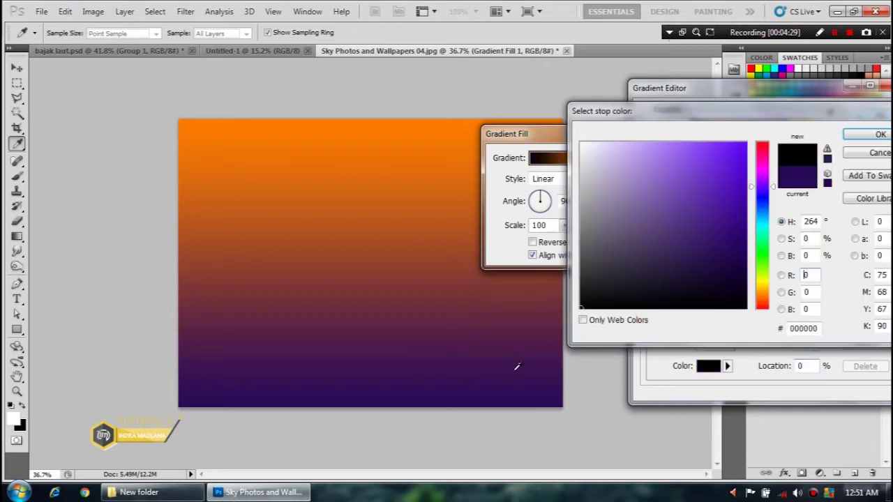
click(852, 135)
double_click(889, 312)
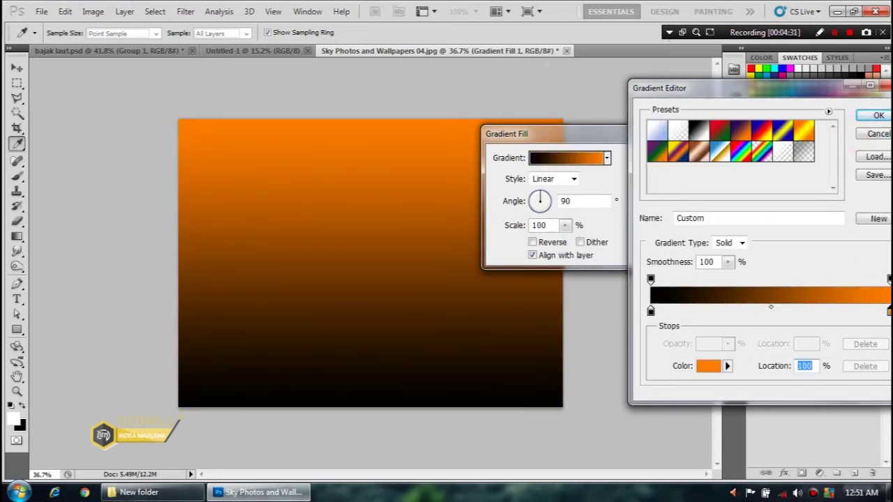
drag(745, 143, 734, 143)
click(878, 134)
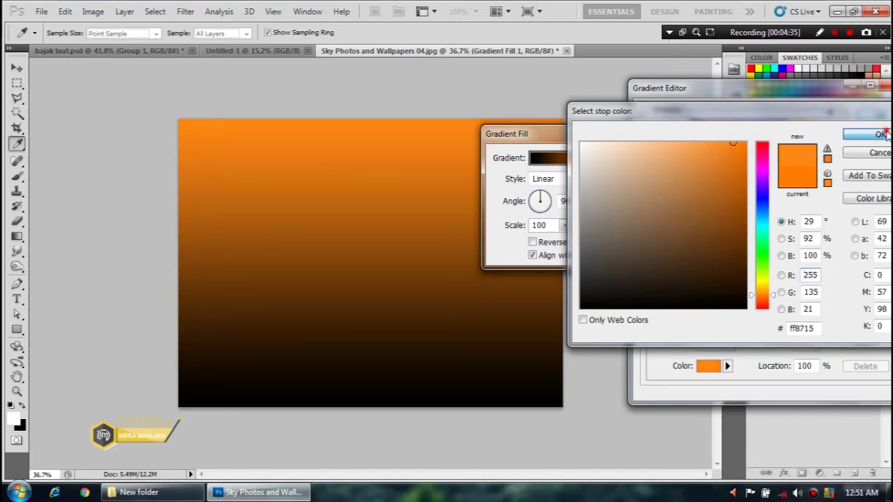
Step: Add a pale peach end stop, shift the orange stop left, and accept the gradient
drag(889, 312, 822, 312)
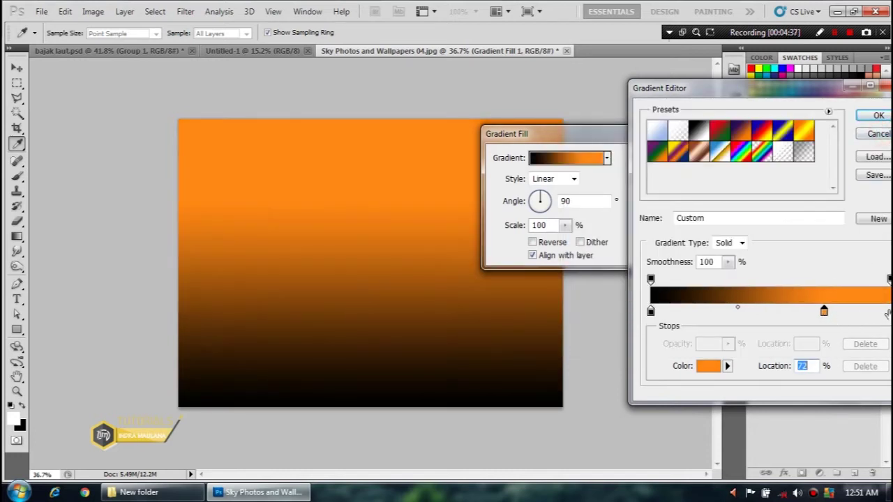
double_click(889, 311)
drag(702, 145, 600, 137)
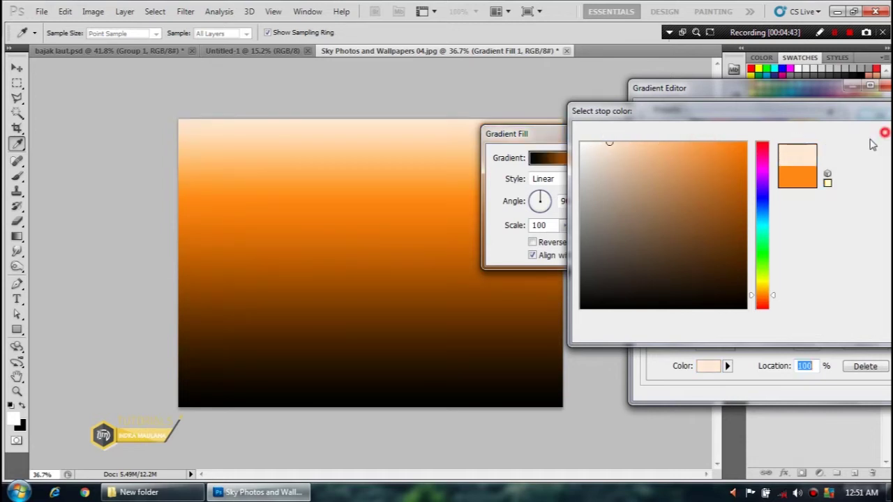
click(872, 135)
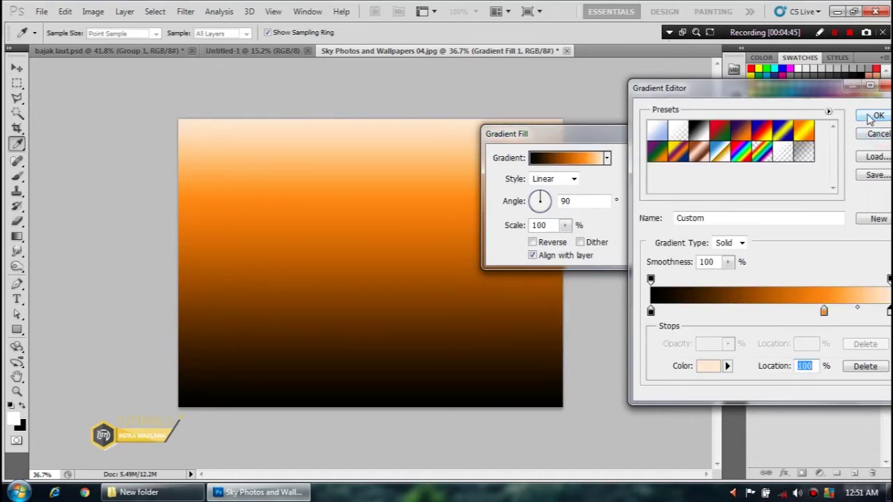
click(872, 116)
click(569, 157)
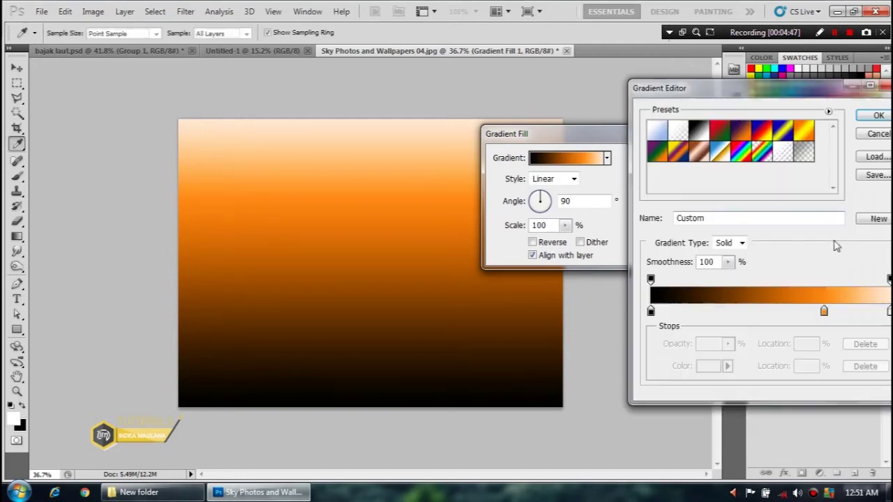
drag(824, 312, 796, 312)
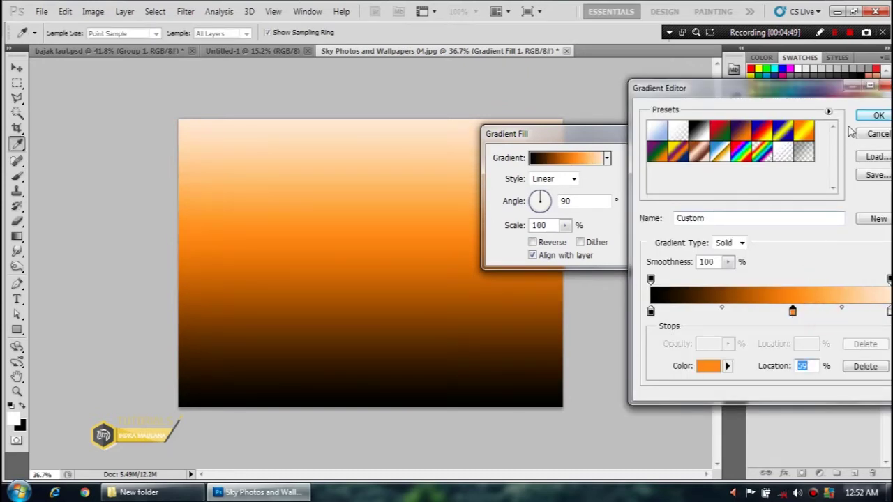
click(878, 116)
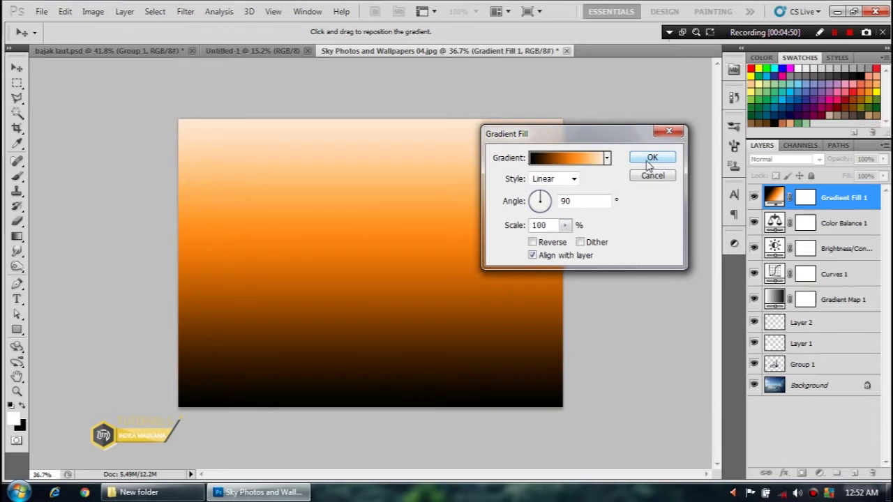
Step: Make the fill a reversed radial gradient in Screen blend mode
click(552, 178)
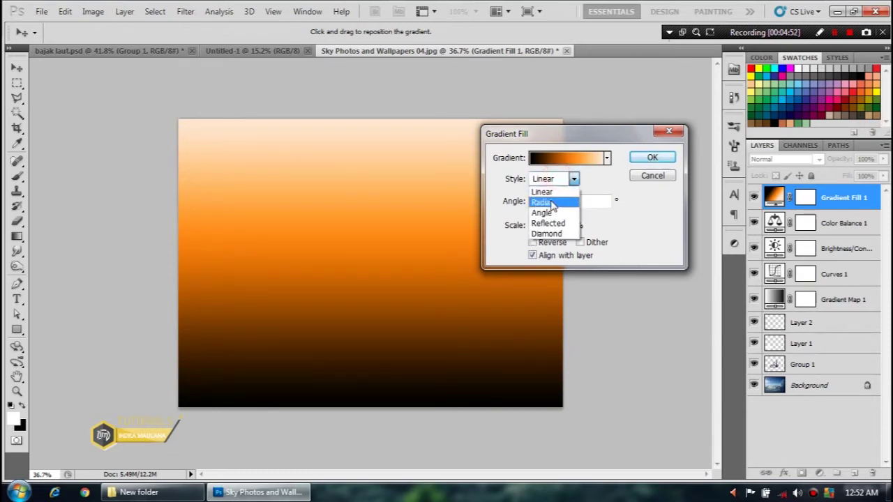
click(542, 196)
click(531, 242)
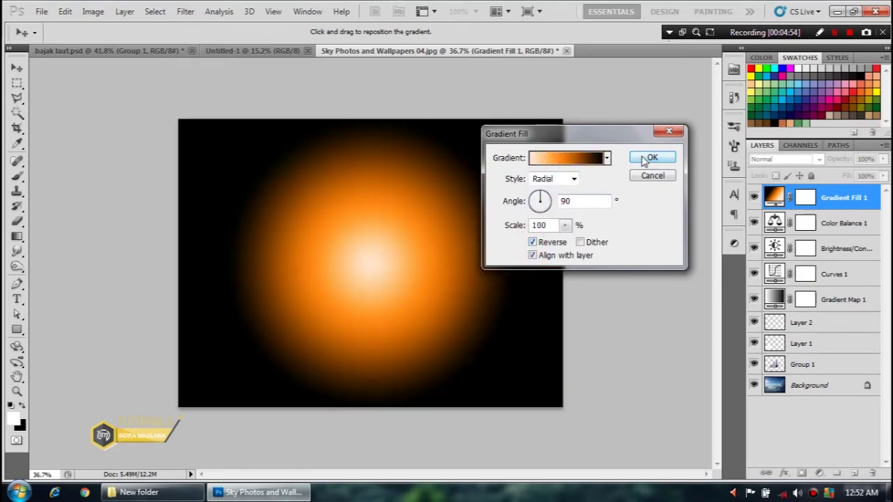
click(648, 157)
click(818, 159)
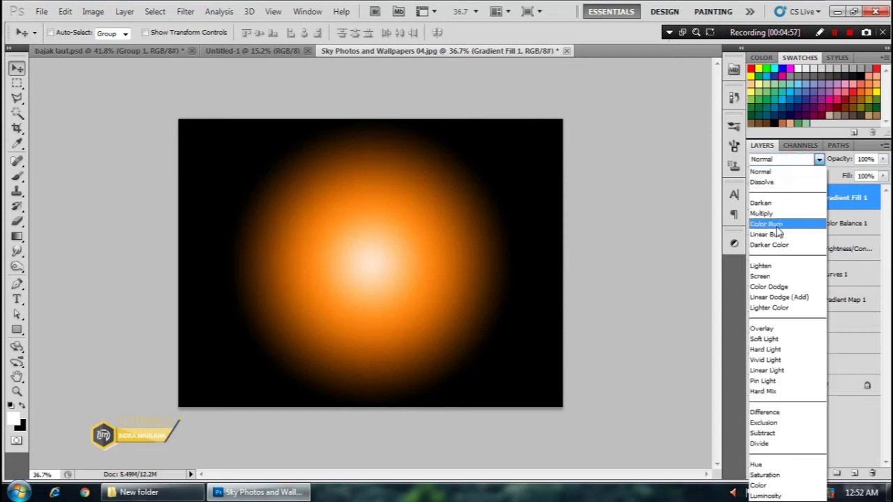
click(762, 277)
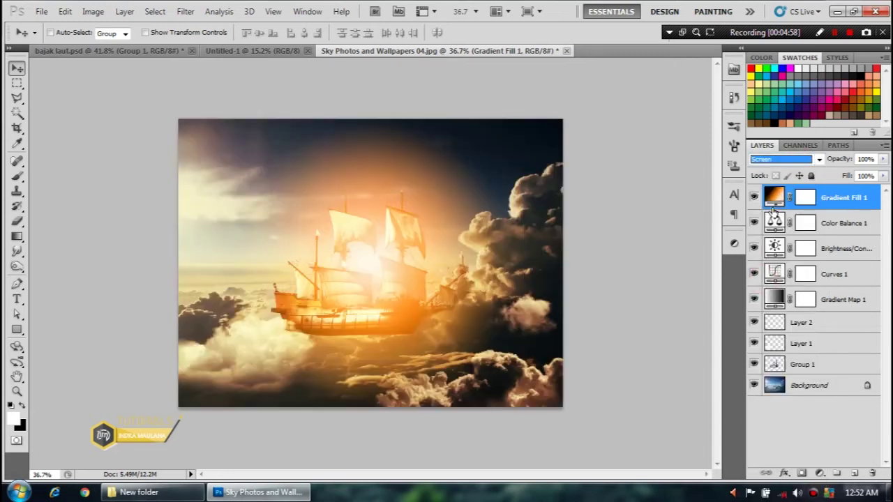
Step: Move the glow to the top-left corner and scale it to 150%
double_click(774, 197)
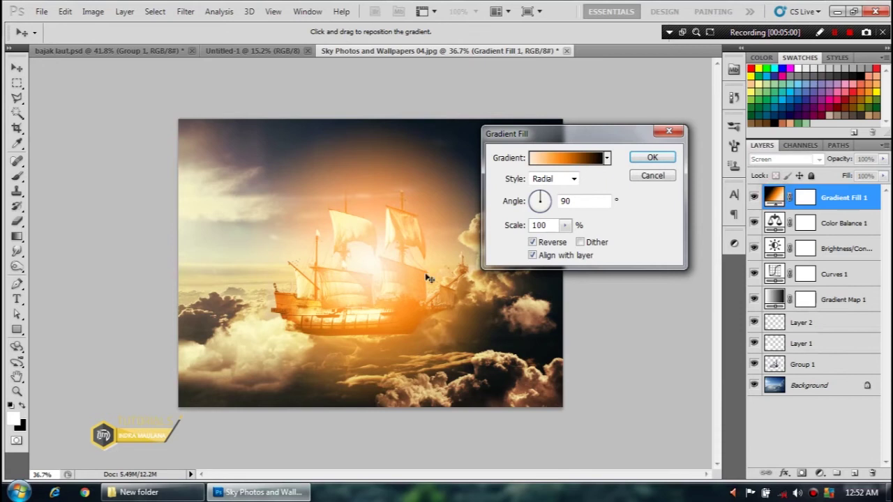
drag(241, 225, 186, 157)
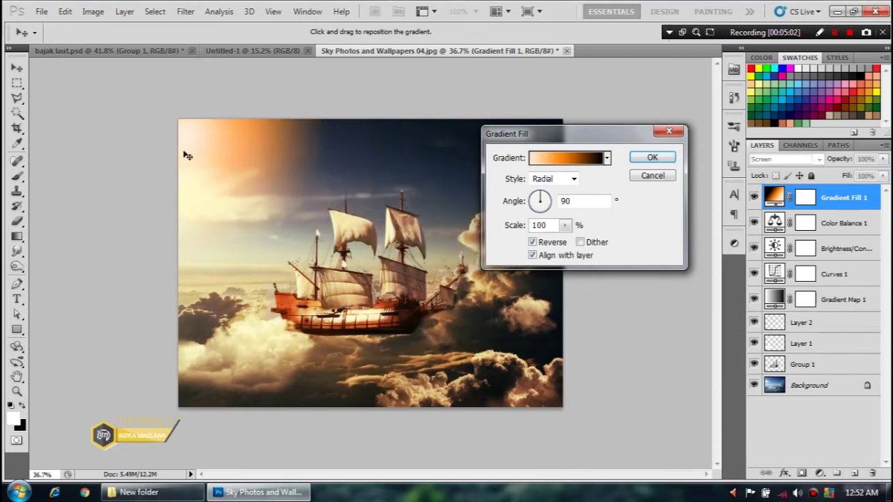
click(565, 225)
drag(564, 241, 605, 251)
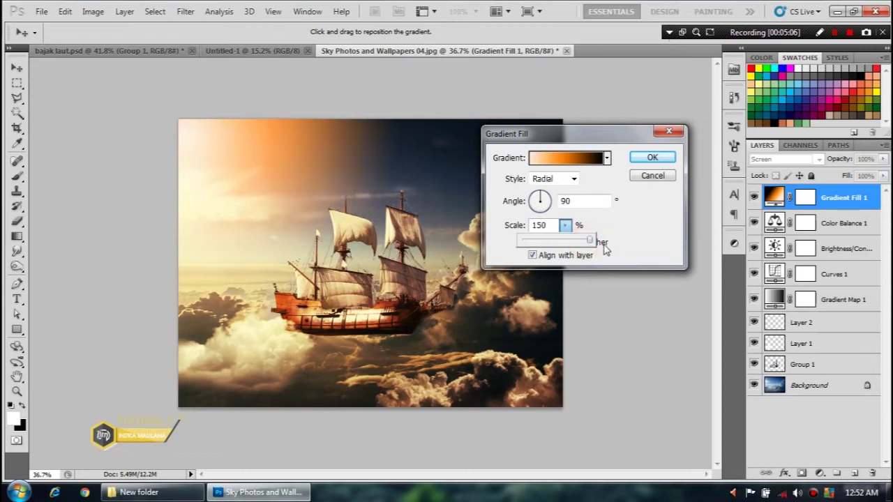
click(225, 168)
drag(241, 213, 217, 181)
click(648, 159)
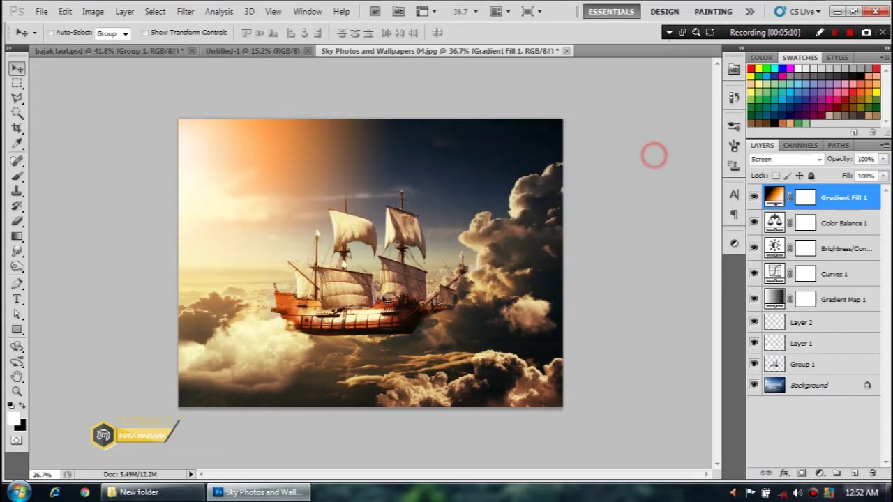
alt+scroll(386, 305, down, 2)
alt+scroll(386, 305, up, 2)
alt+scroll(386, 305, up, 1)
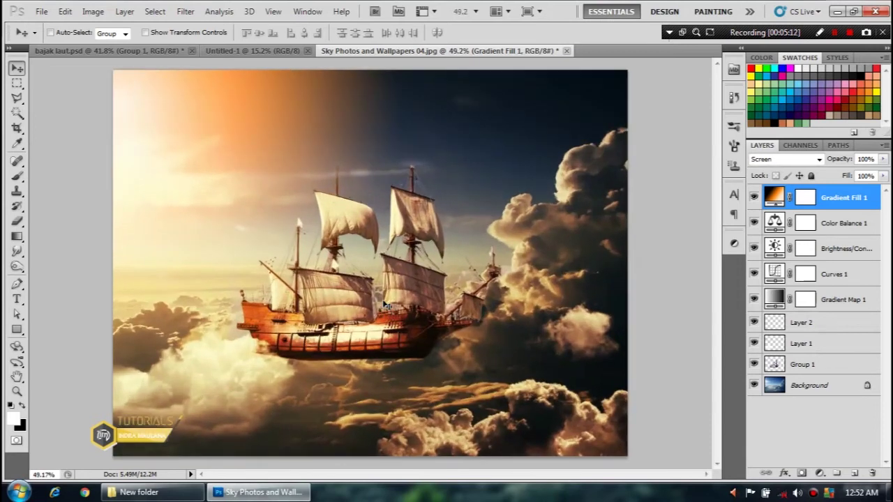
scroll(383, 310, up, 1)
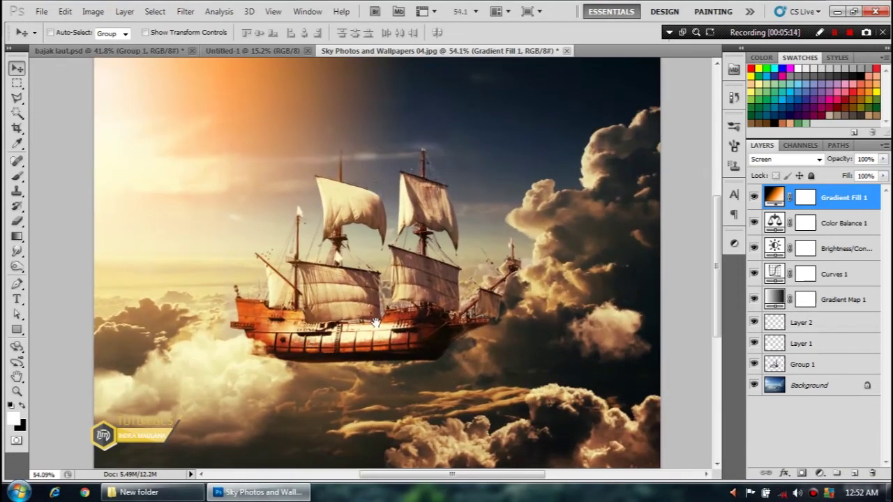
alt+scroll(372, 325, down, 1)
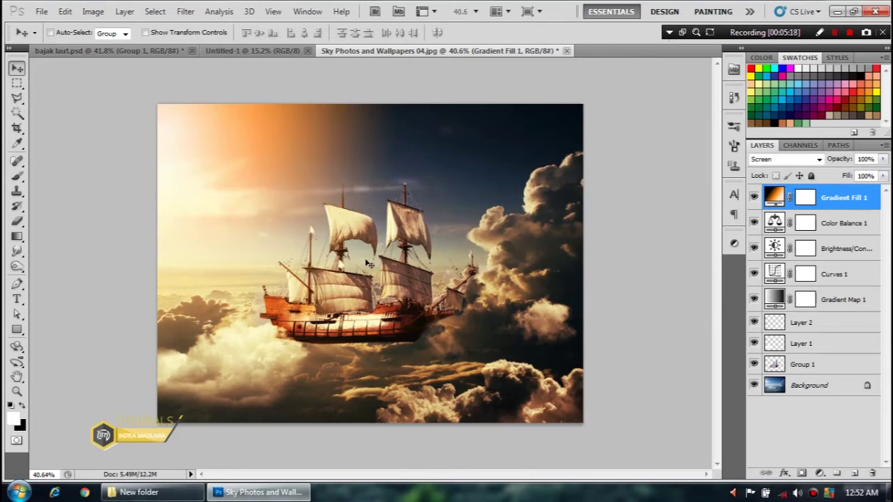
Step: Add a second Gradient Fill layer with a Noise gradient using the HSB color model
click(819, 473)
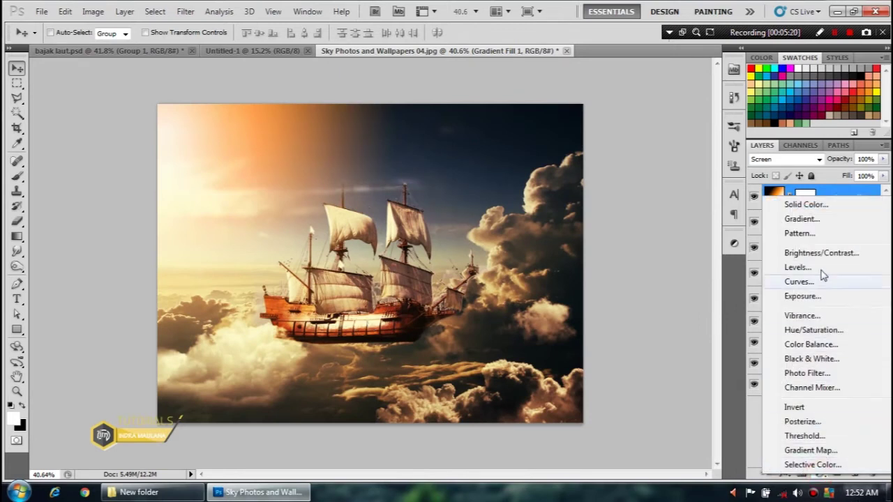
click(799, 219)
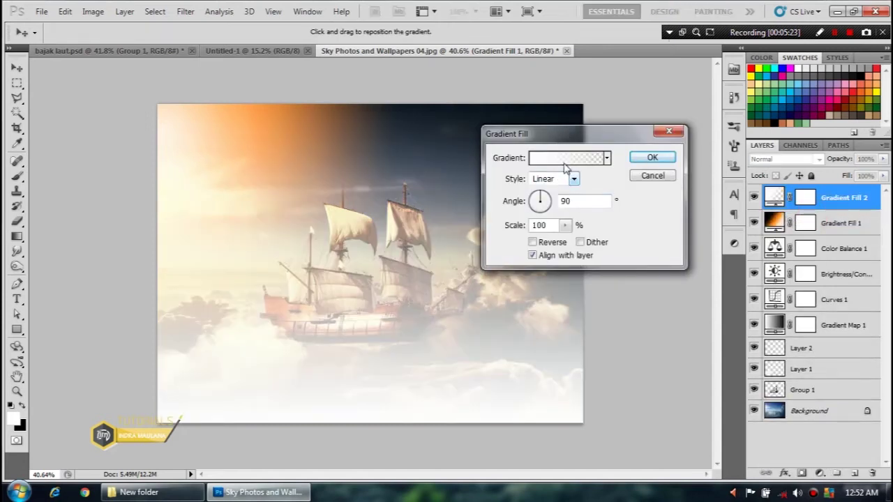
click(565, 161)
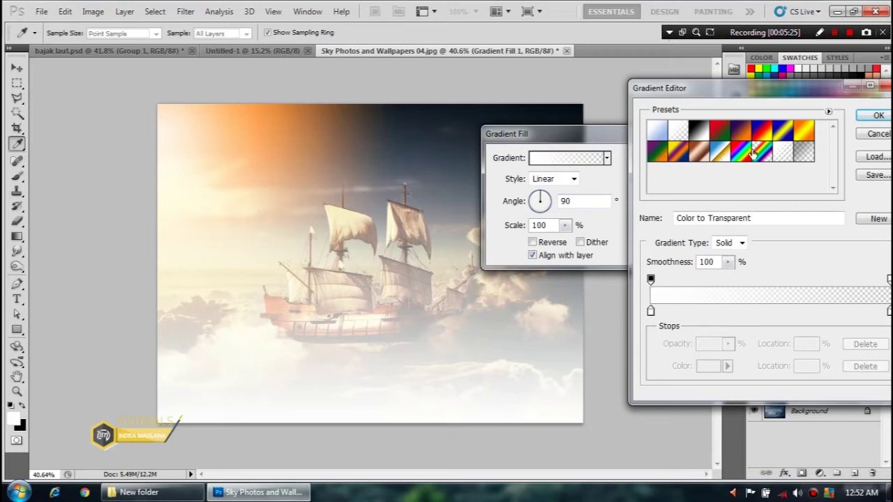
click(739, 243)
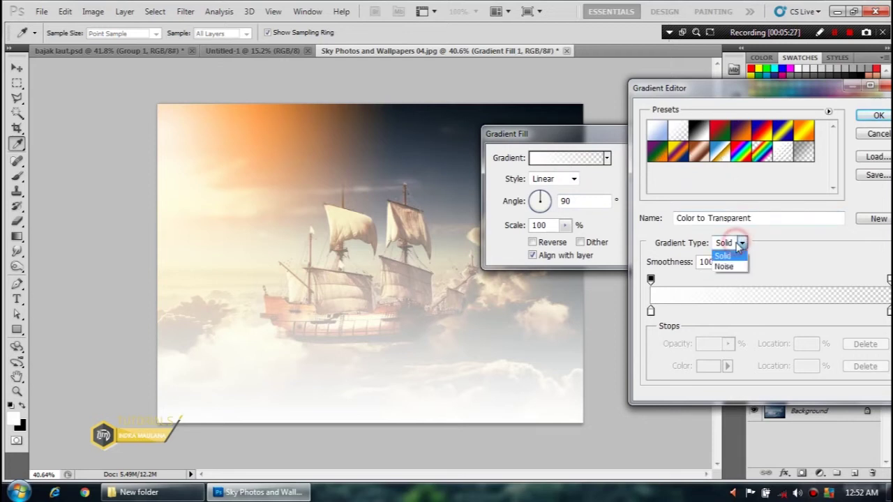
click(725, 267)
click(732, 303)
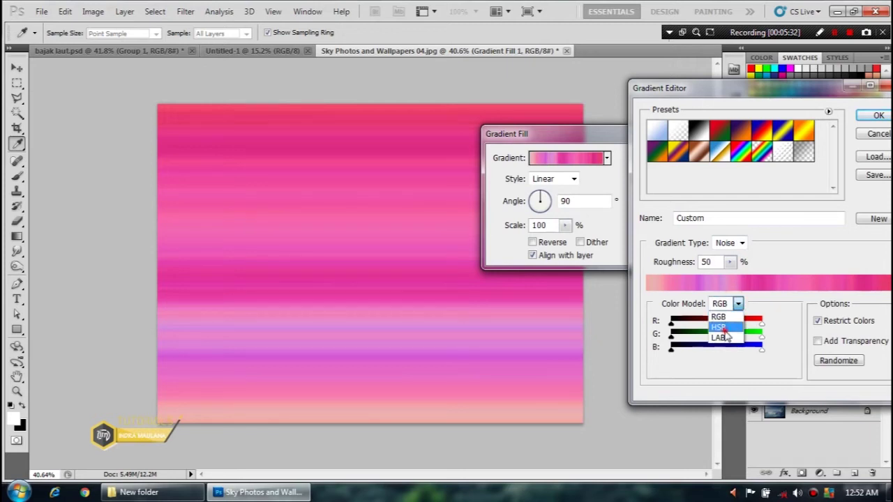
click(718, 327)
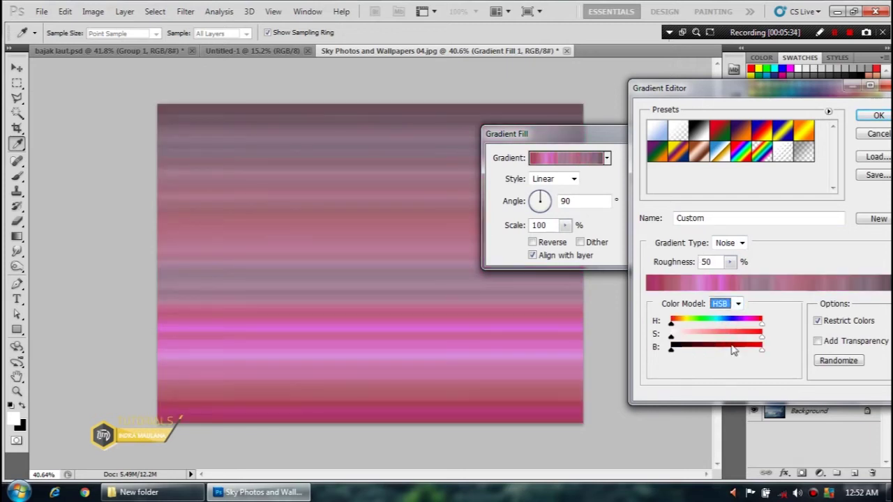
Step: Randomize the noise gradient until it shows dark blue and purple stripes, and accept it
click(838, 361)
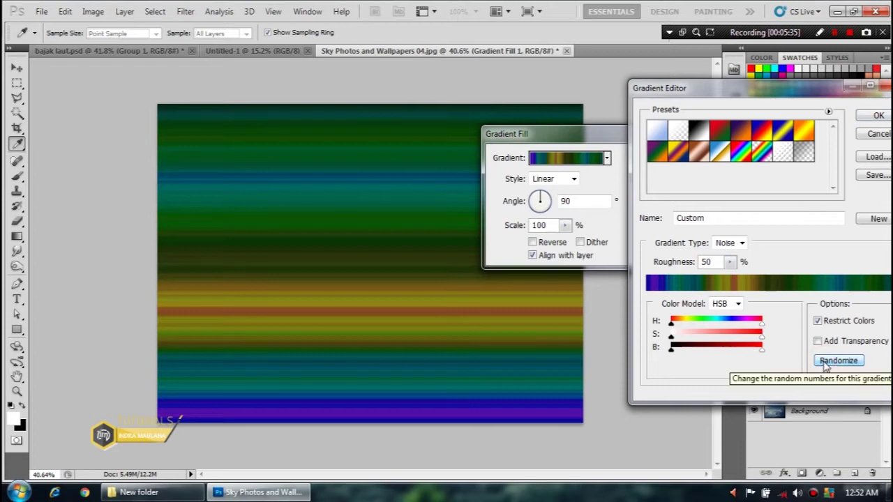
click(823, 364)
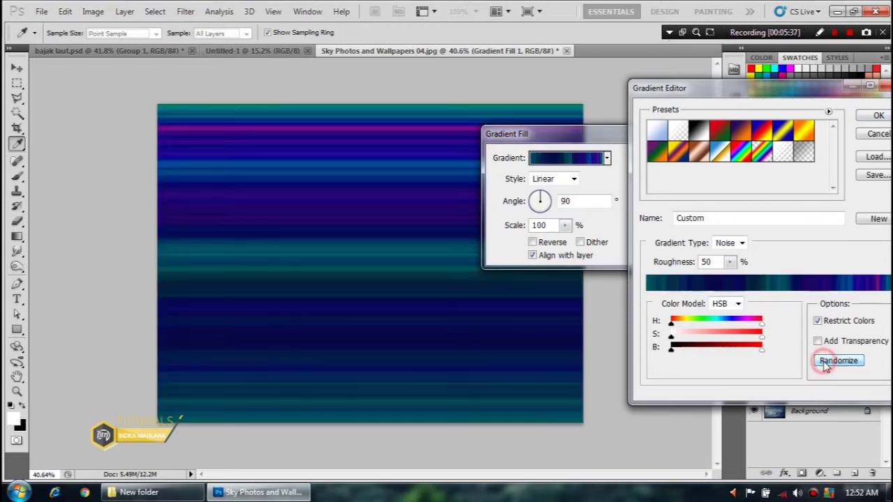
click(823, 364)
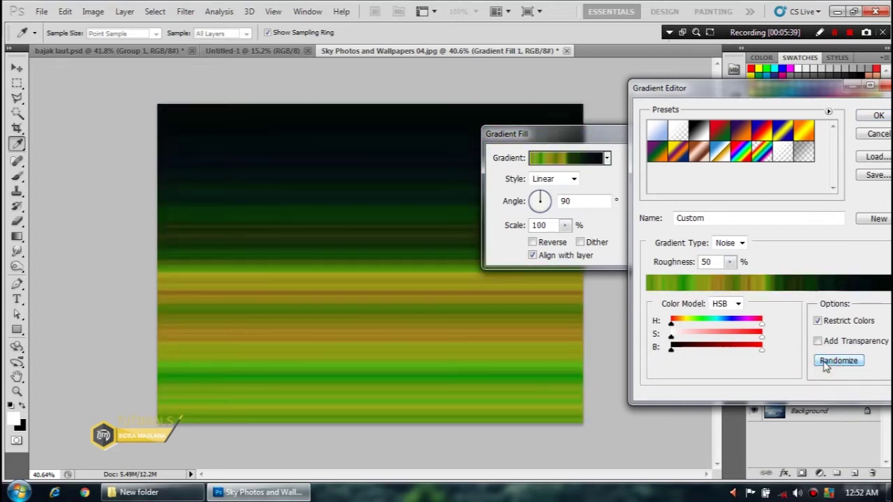
click(825, 364)
click(825, 364)
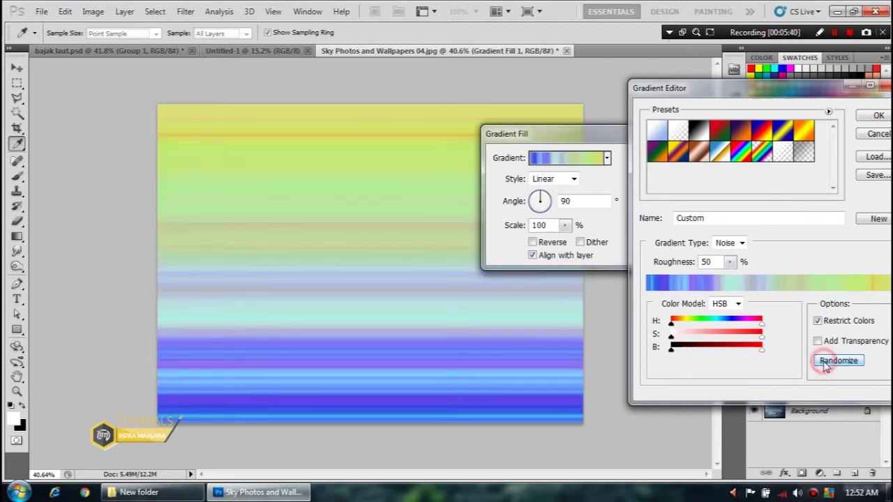
click(826, 364)
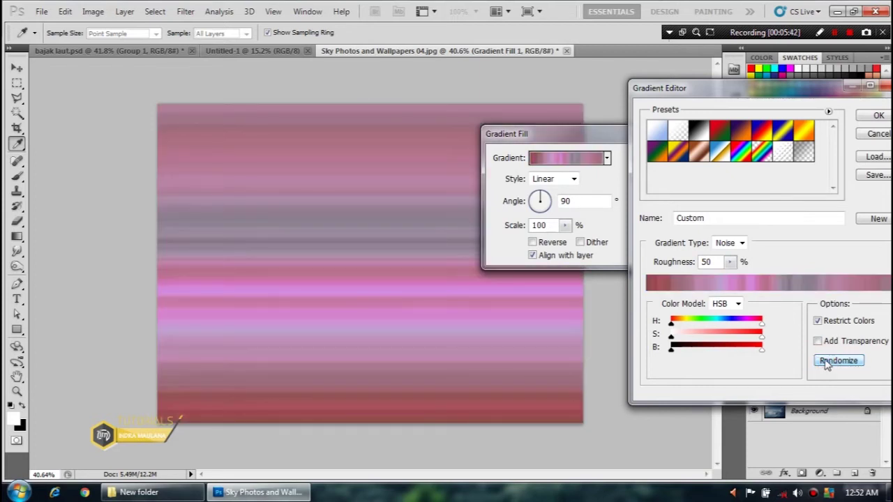
click(826, 364)
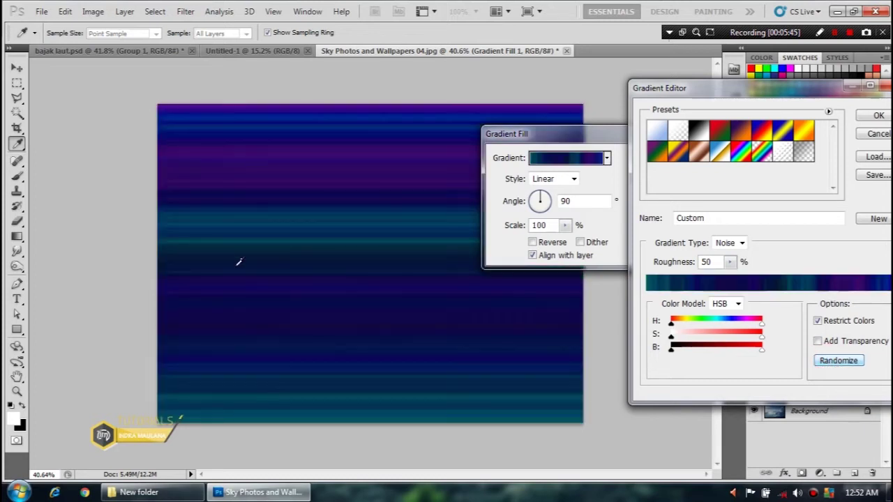
click(866, 116)
click(562, 180)
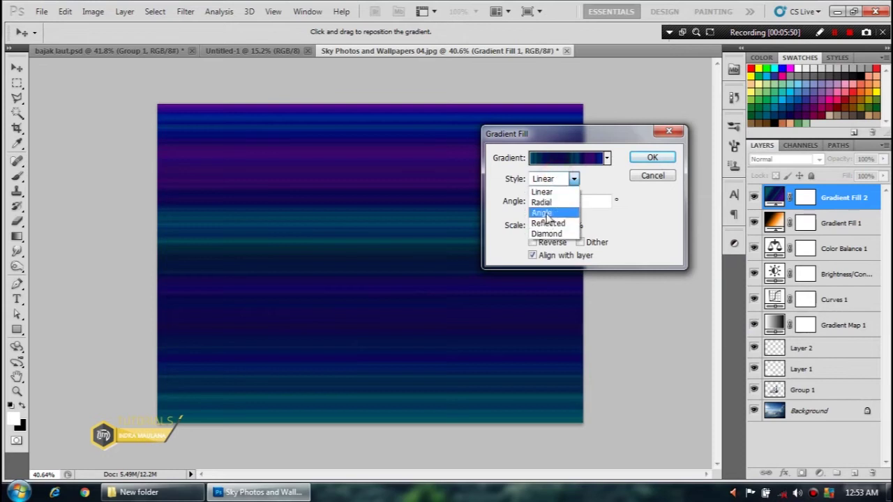
Step: Make Gradient Fill 2 an Angle gradient at 157.38°, centred near the top-left corner
click(545, 213)
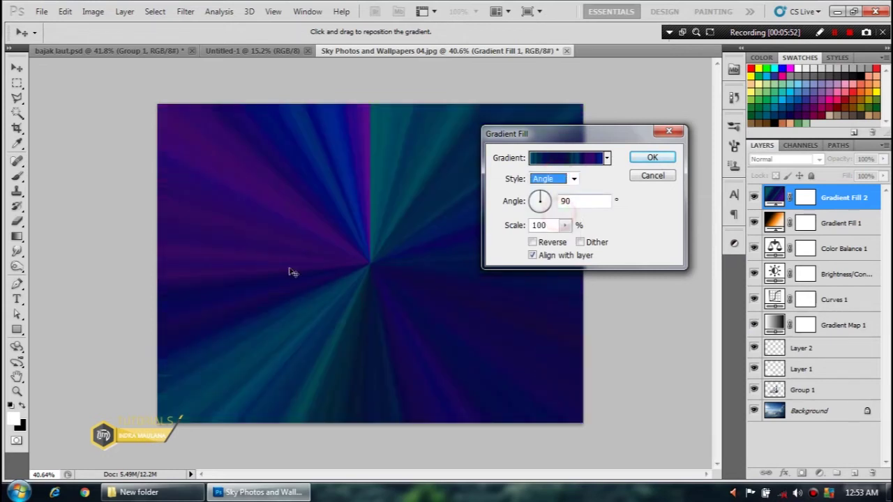
drag(367, 264, 198, 163)
drag(539, 200, 535, 202)
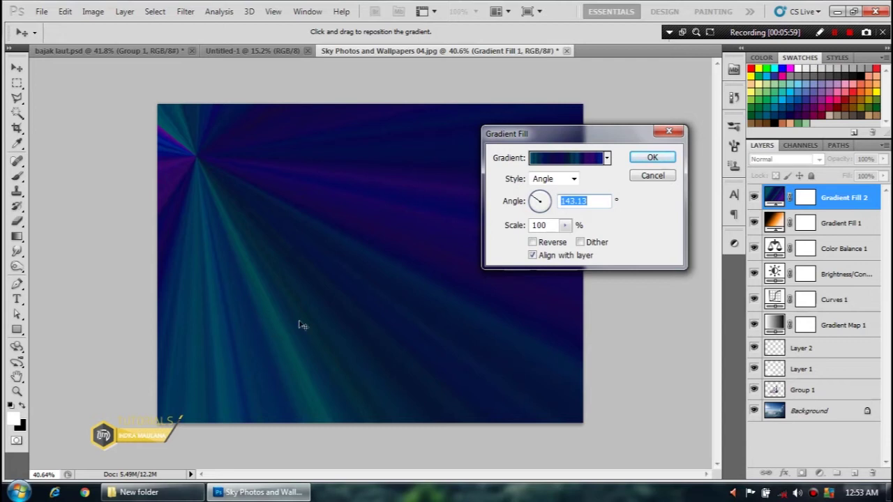
drag(536, 201, 535, 202)
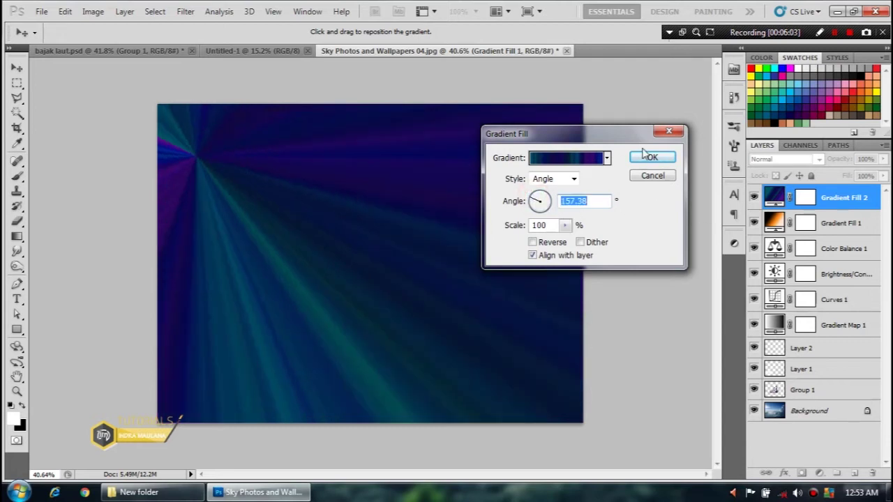
mouse_move(201, 161)
mouse_down()
mouse_move(173, 152)
mouse_move(193, 166)
mouse_up()
click(670, 159)
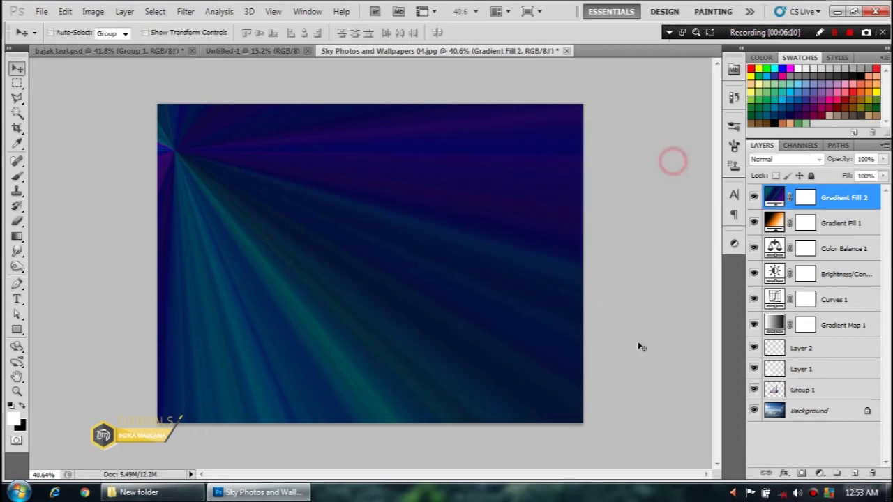
click(821, 473)
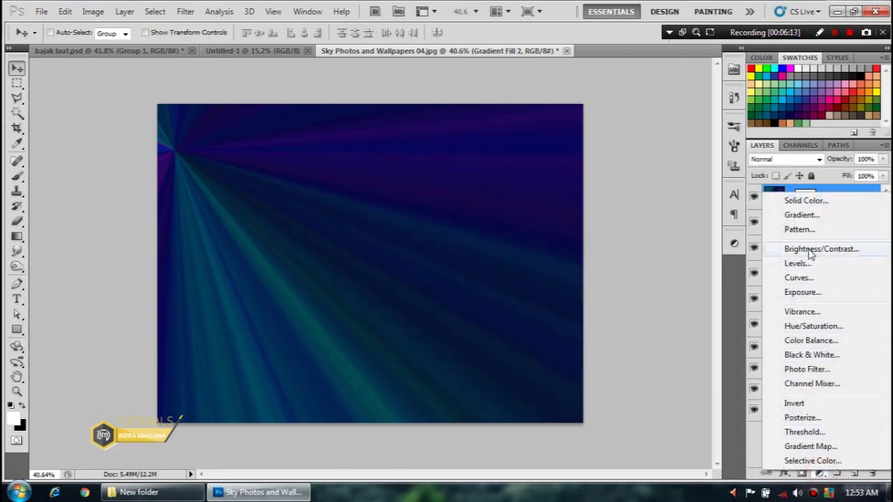
Step: Add a Black & White adjustment clipped to Gradient Fill 2
click(811, 355)
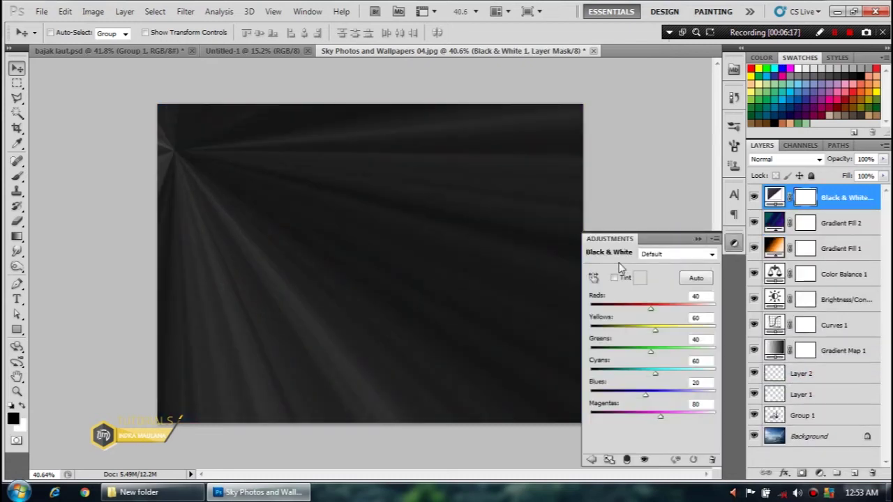
right_click(831, 198)
click(733, 323)
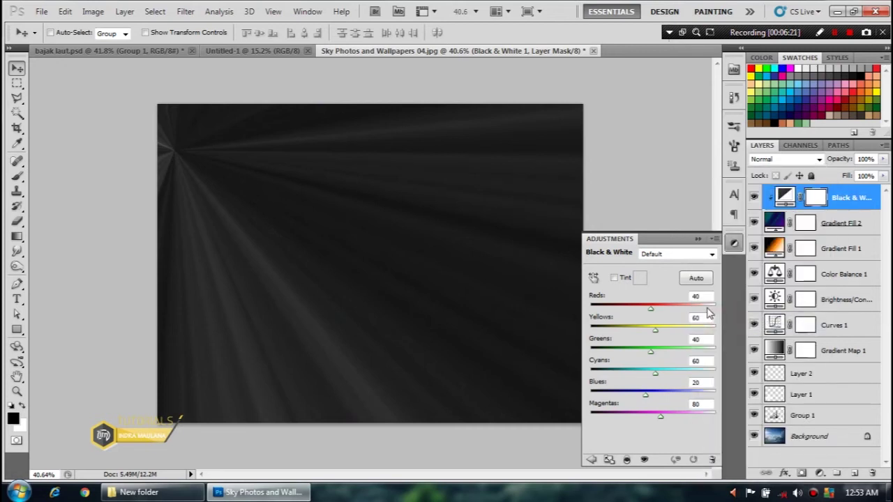
Step: Set Gradient Fill 2 to Screen blend mode and compare it hidden and shown
click(870, 222)
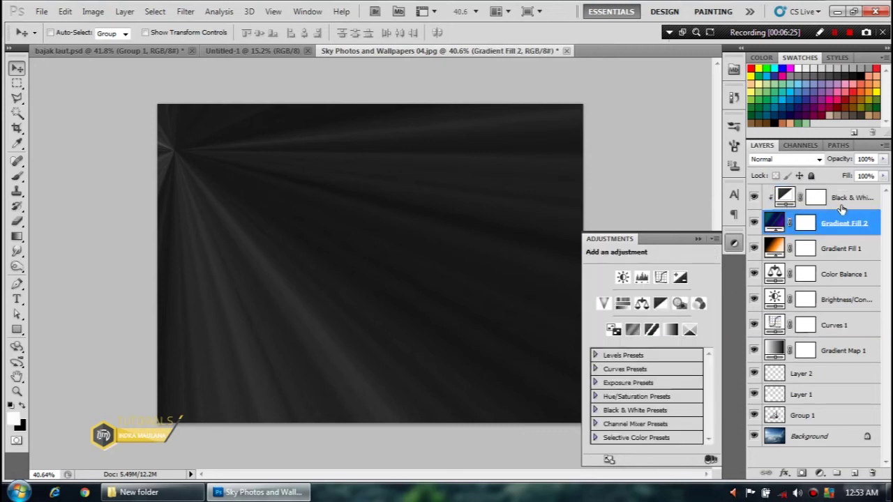
click(785, 163)
click(777, 276)
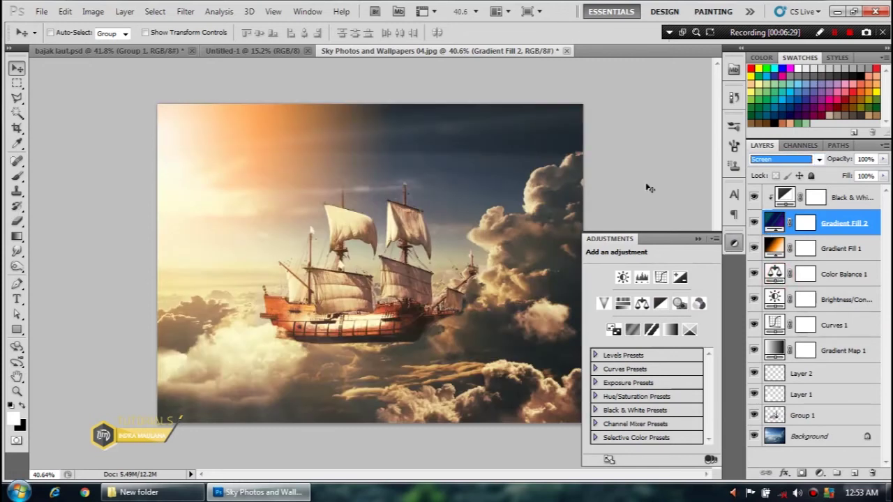
click(752, 223)
click(754, 223)
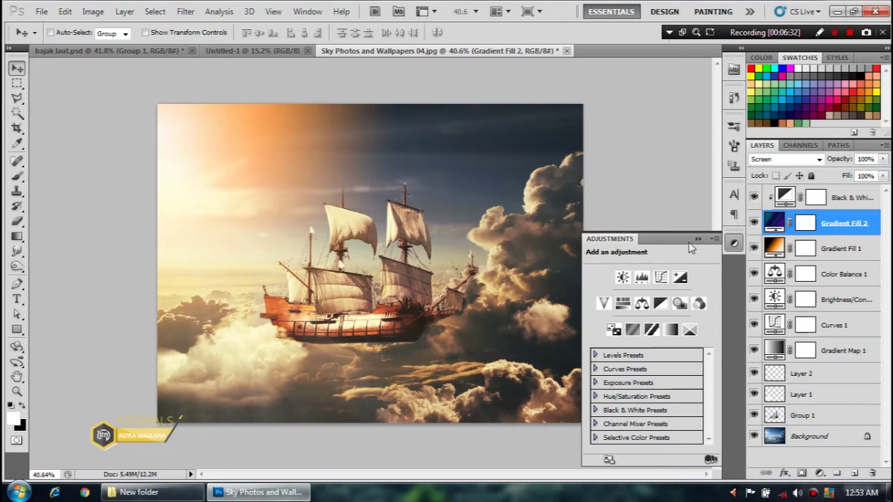
click(698, 238)
double_click(785, 197)
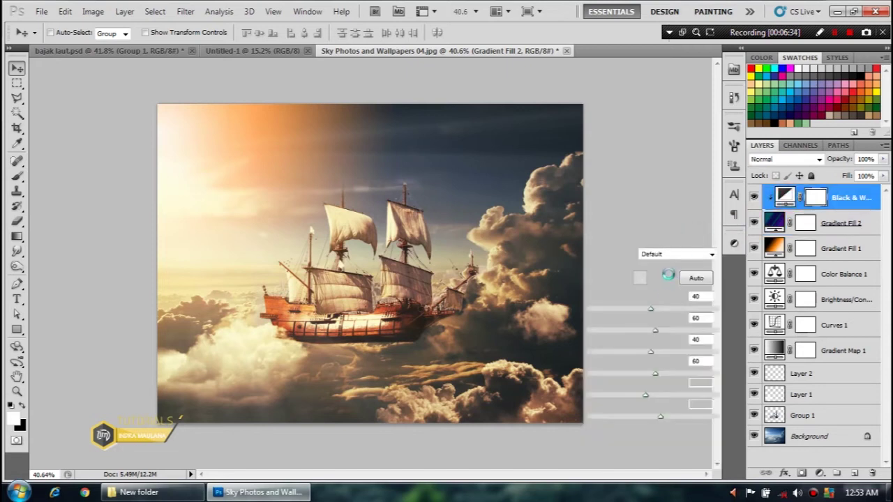
Step: Set Black & White Reds 46, Cyans -111, Blues 33, and rotate the rays to 140.71°
mouse_move(651, 353)
mouse_down()
mouse_move(662, 357)
mouse_move(659, 333)
mouse_move(607, 331)
mouse_up()
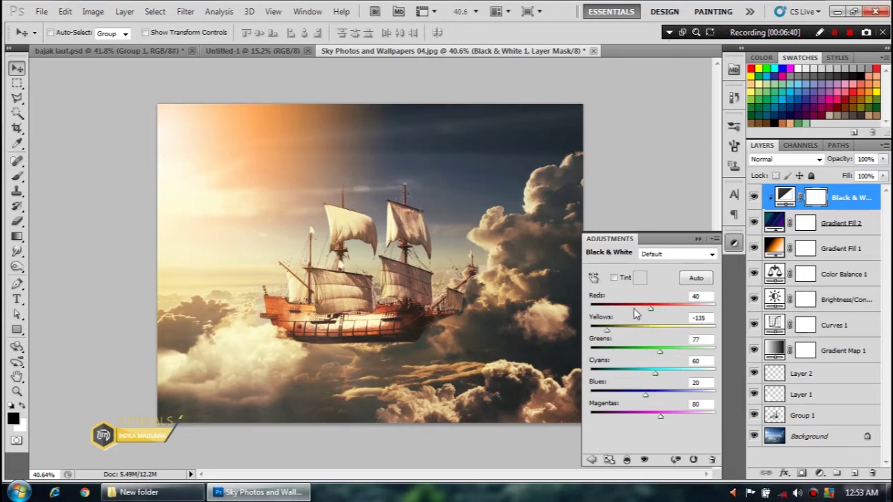
mouse_move(650, 312)
mouse_down()
mouse_move(597, 304)
mouse_move(683, 313)
mouse_move(653, 312)
mouse_up()
mouse_move(655, 373)
mouse_down()
mouse_move(600, 376)
mouse_move(650, 374)
mouse_move(660, 353)
mouse_move(589, 357)
mouse_move(678, 364)
mouse_move(616, 374)
mouse_move(598, 396)
mouse_move(656, 397)
mouse_move(587, 416)
mouse_up()
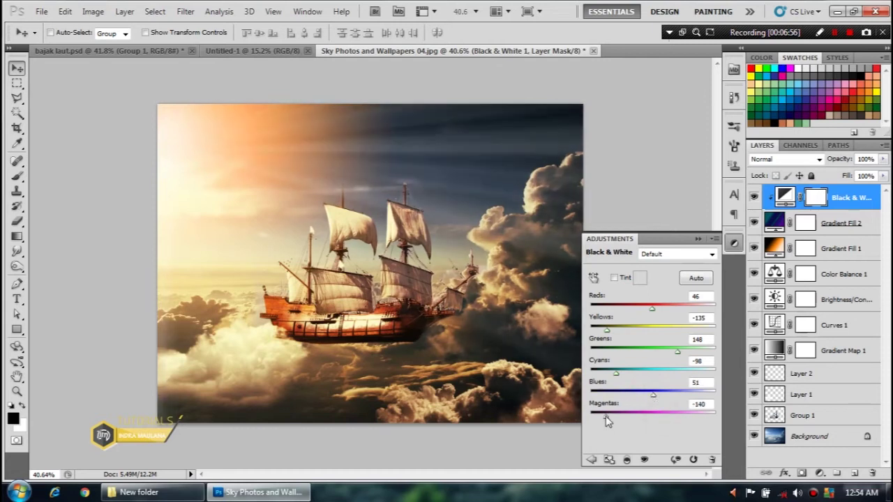
mouse_move(656, 400)
mouse_down()
mouse_move(618, 399)
mouse_move(649, 399)
mouse_up()
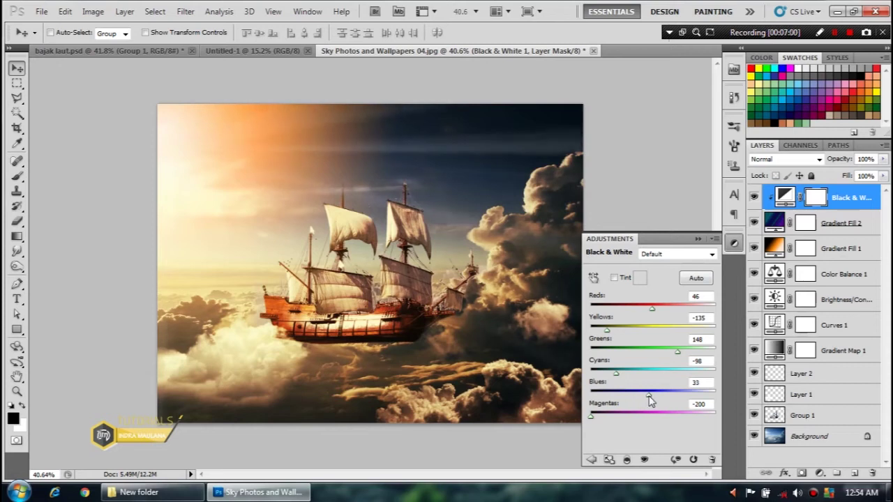
mouse_move(616, 374)
mouse_down()
mouse_move(653, 375)
mouse_move(614, 381)
mouse_up()
double_click(774, 223)
drag(538, 193, 535, 201)
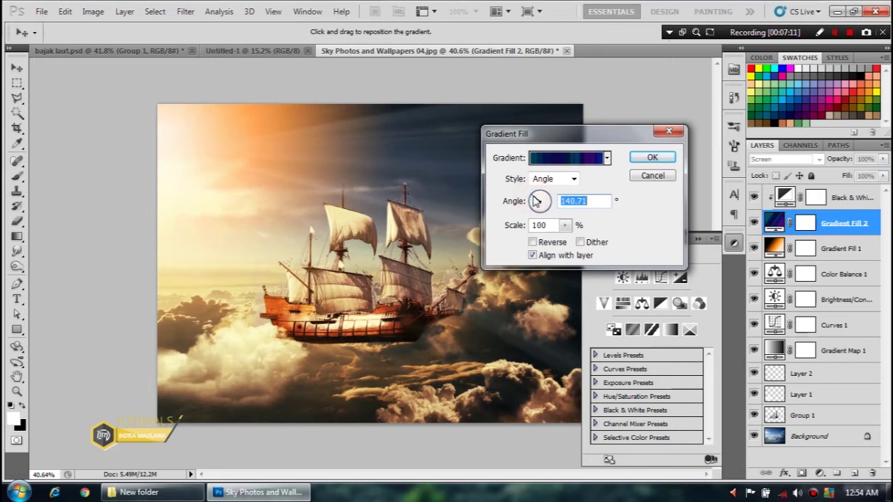
Step: Apply the new ray angle and set Black & White Blues to 20 and Greens to -85
click(649, 157)
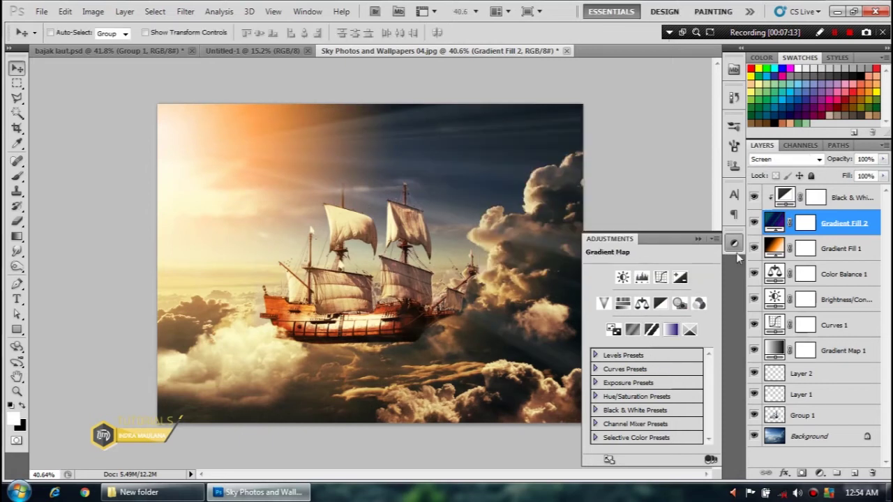
click(775, 201)
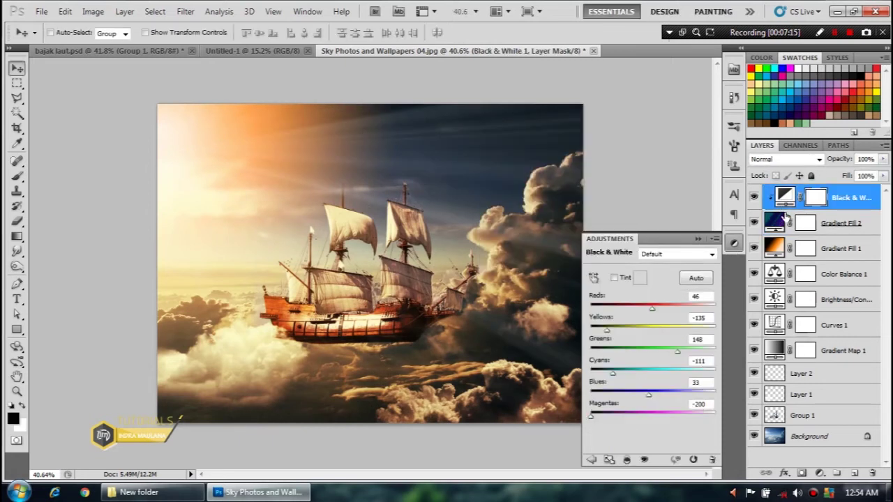
drag(648, 394, 644, 395)
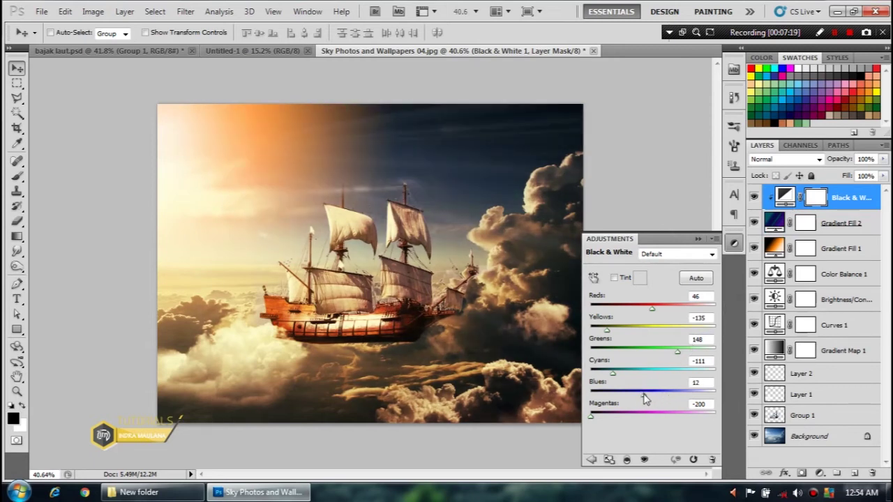
mouse_move(677, 351)
mouse_down()
mouse_move(618, 352)
mouse_move(588, 382)
mouse_up()
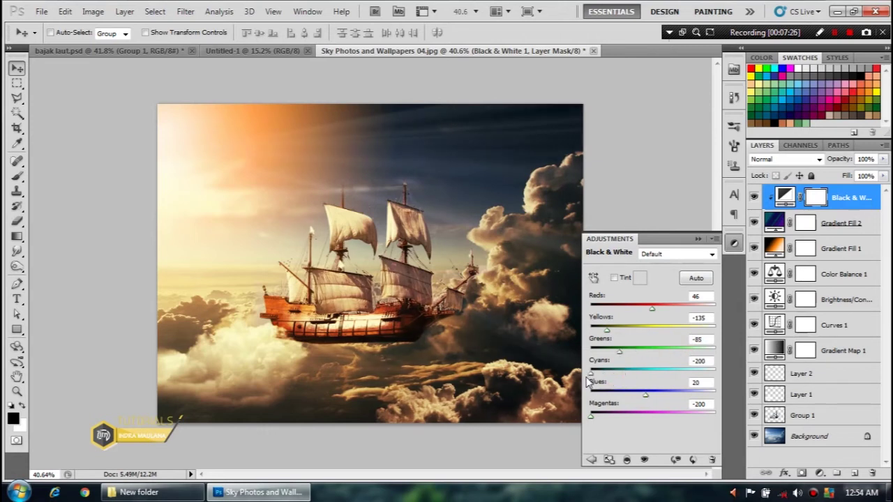
Step: Toggle the Black & White adjustment off and on to compare the rays
click(697, 239)
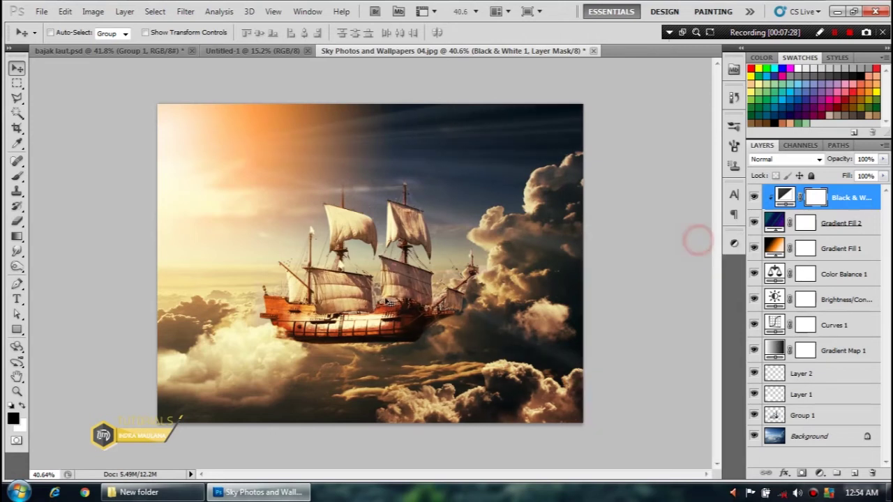
scroll(393, 371, down, 3)
scroll(397, 314, down, 1)
scroll(594, 235, up, 2)
click(753, 199)
click(753, 198)
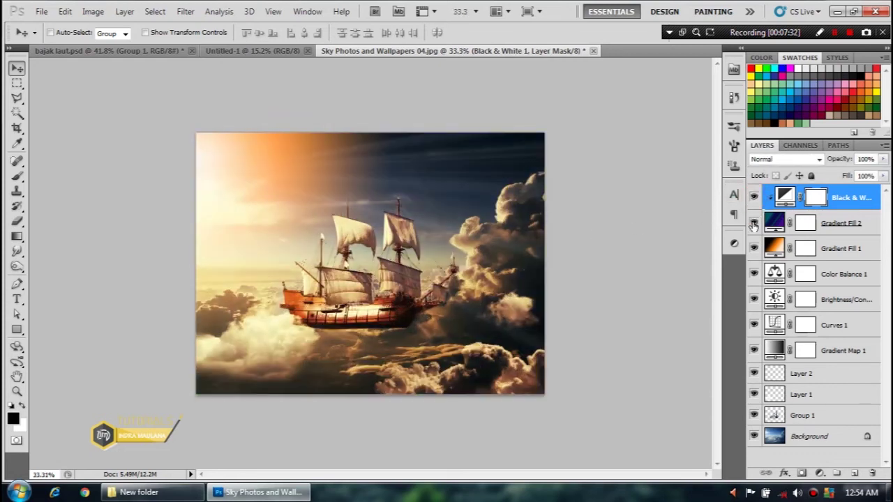
Step: Target Gradient Fill 2's mask and pick the soft 500 px brush from Basic Brushes
click(806, 225)
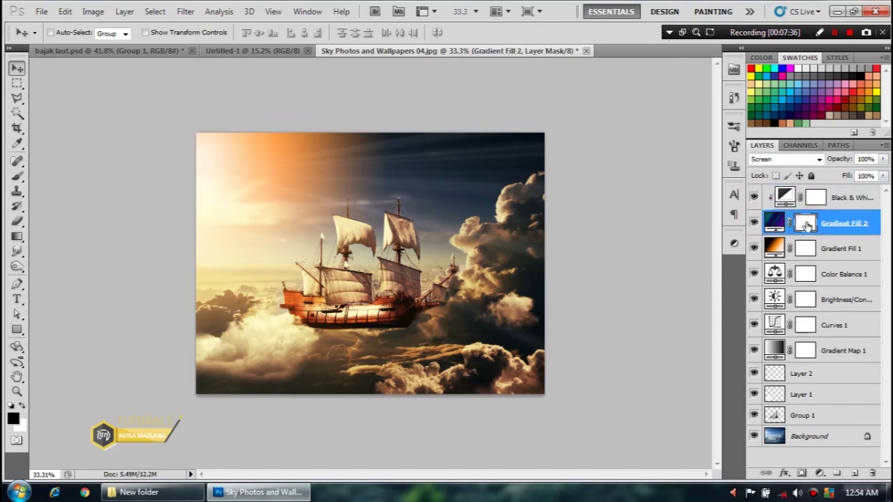
click(18, 175)
right_click(409, 248)
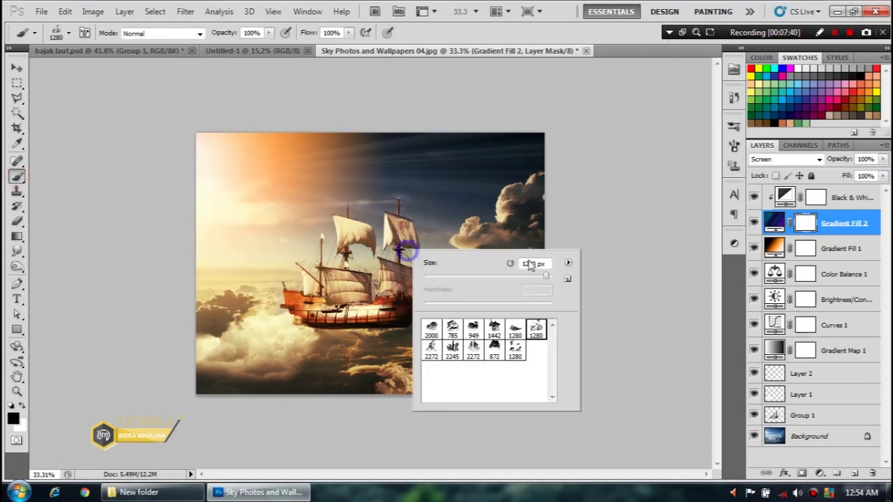
click(568, 262)
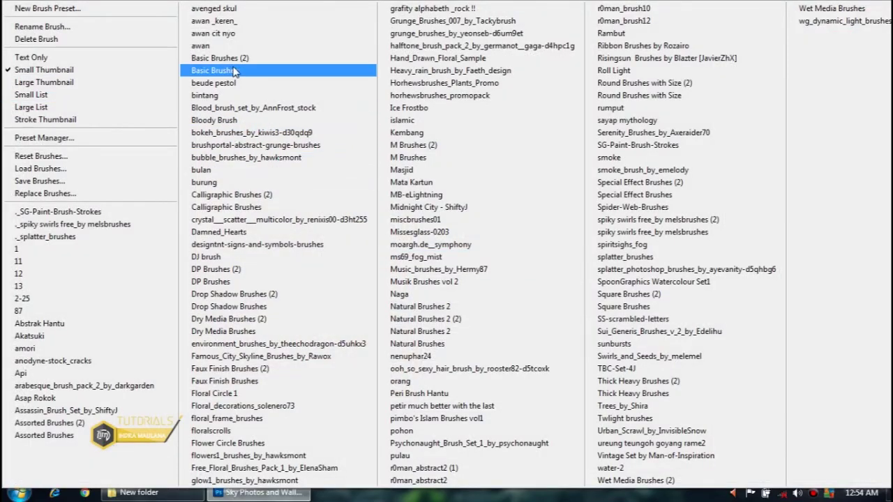
click(237, 58)
click(384, 195)
scroll(474, 391, down, 3)
click(452, 394)
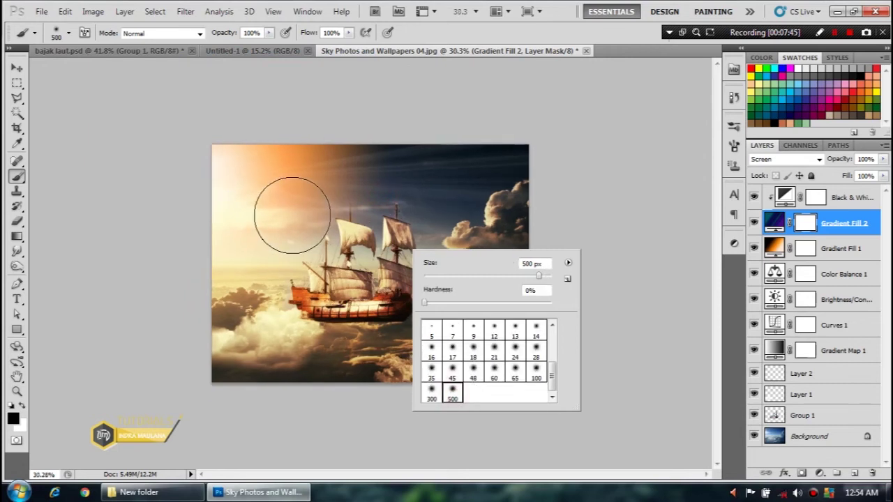
scroll(292, 215, up, 2)
Step: Paint black over the right side of the mask to fade the rays there
click(17, 68)
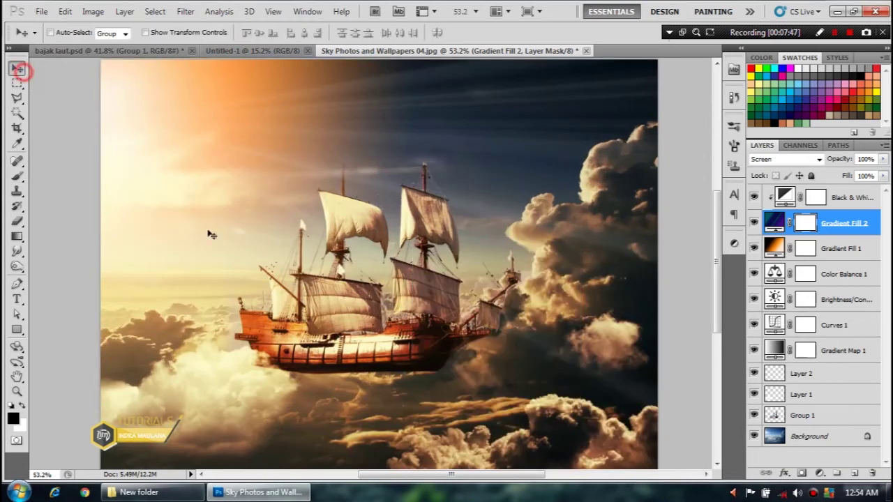
scroll(211, 235, down, 2)
click(17, 176)
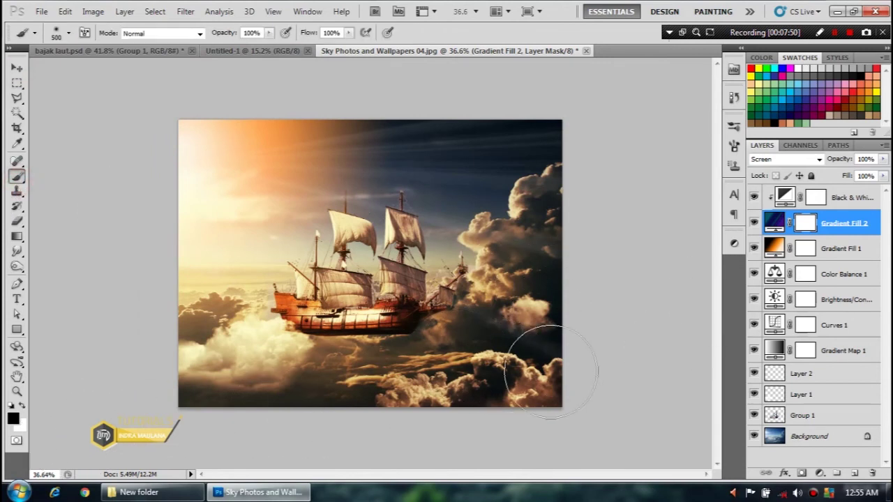
mouse_move(579, 187)
mouse_down()
mouse_move(428, 90)
mouse_move(498, 139)
mouse_move(349, 100)
mouse_move(507, 131)
mouse_move(552, 205)
mouse_move(517, 245)
mouse_move(576, 358)
mouse_move(443, 228)
mouse_move(527, 254)
mouse_up()
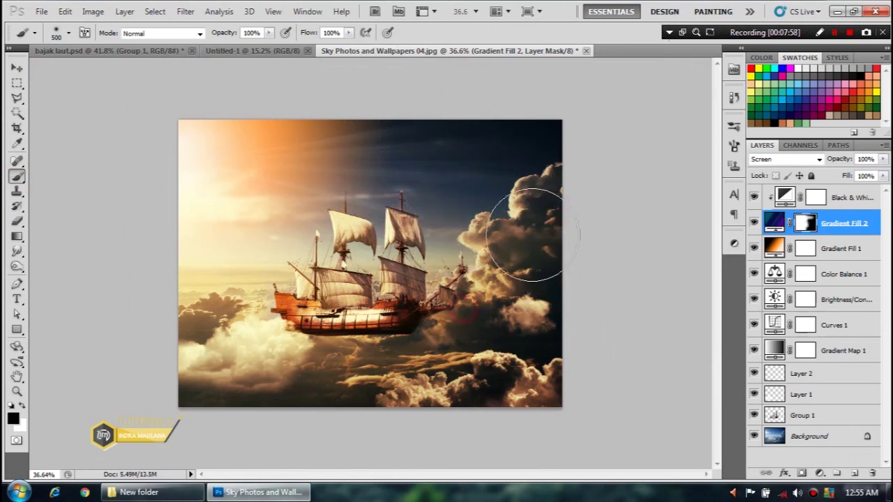
click(18, 68)
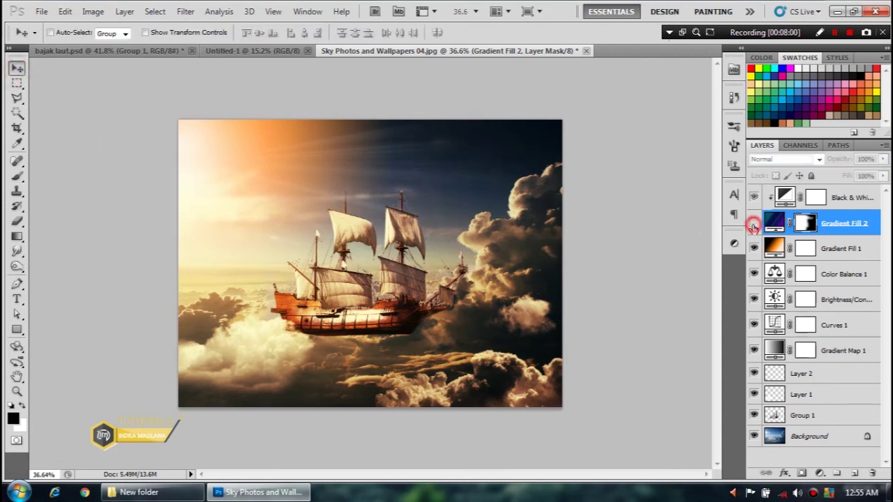
Step: Stamp all visible layers into a new merged Layer 3 above Black & White
key(ctrl+minus)
key(ctrl+minus)
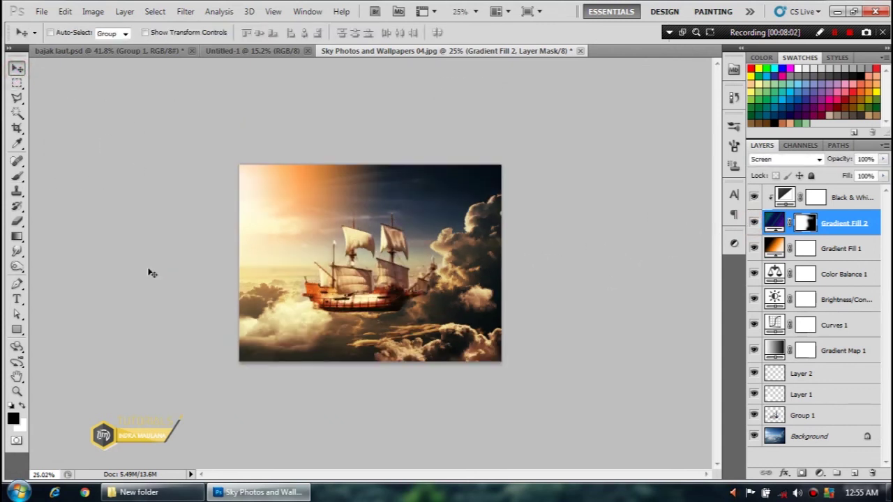
key(ctrl+plus)
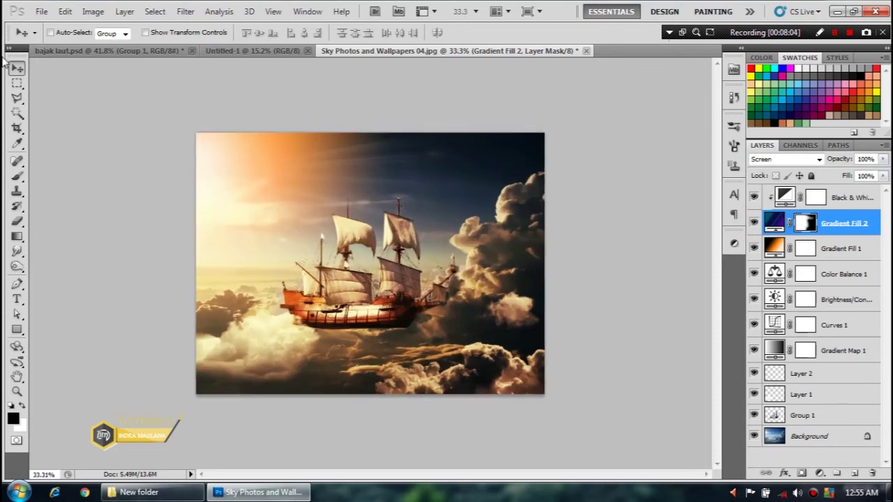
key(ctrl+plus)
key(ctrl+0)
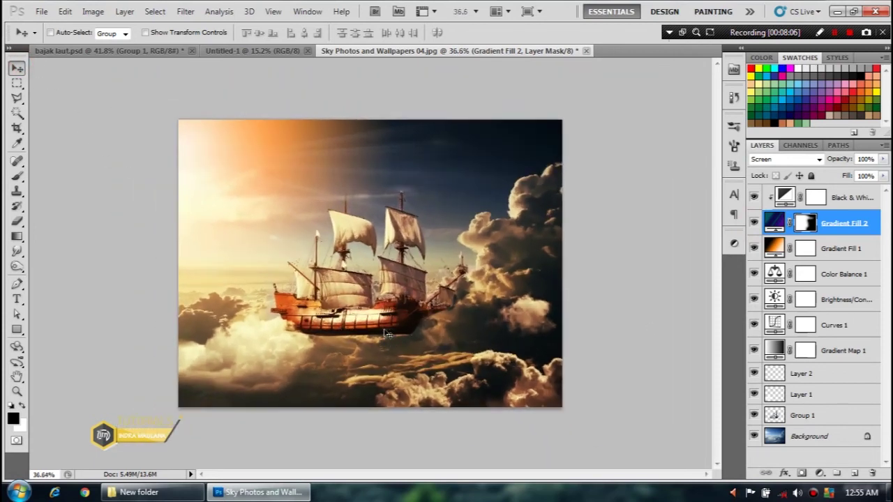
click(849, 200)
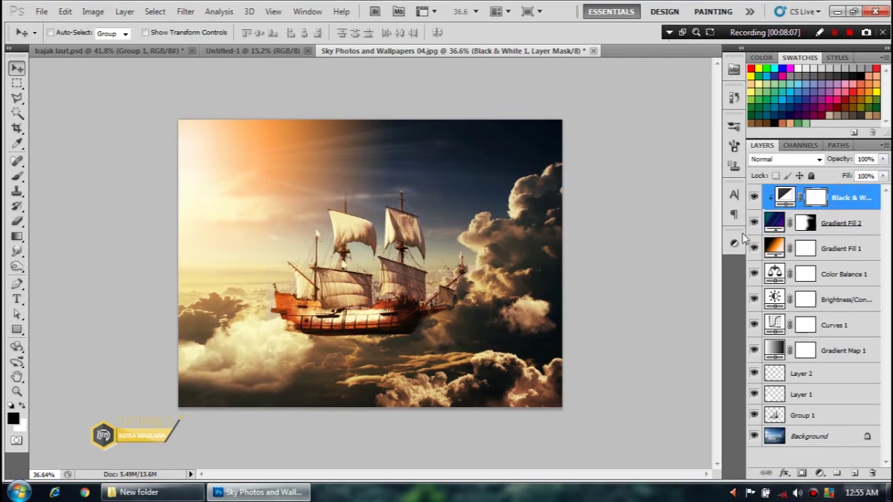
key(ctrl+shift+alt+e)
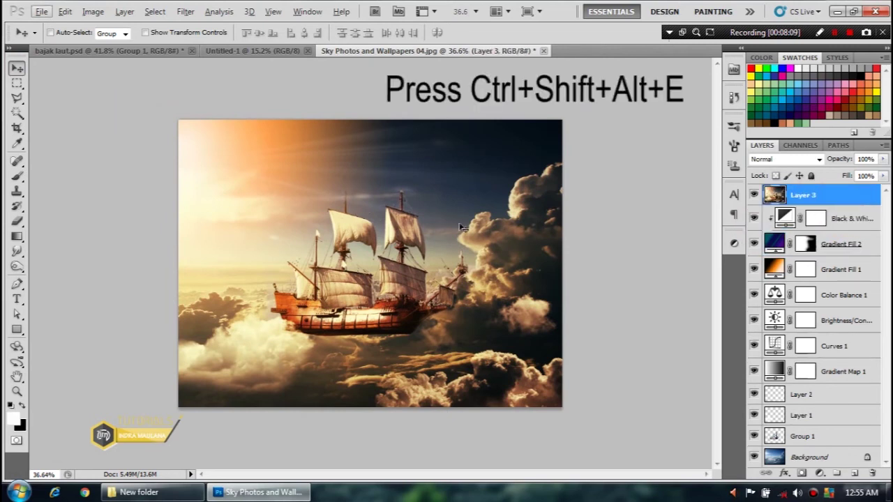
Step: Open the merged layer in Color Efex Pro 4
click(185, 12)
mouse_move(207, 310)
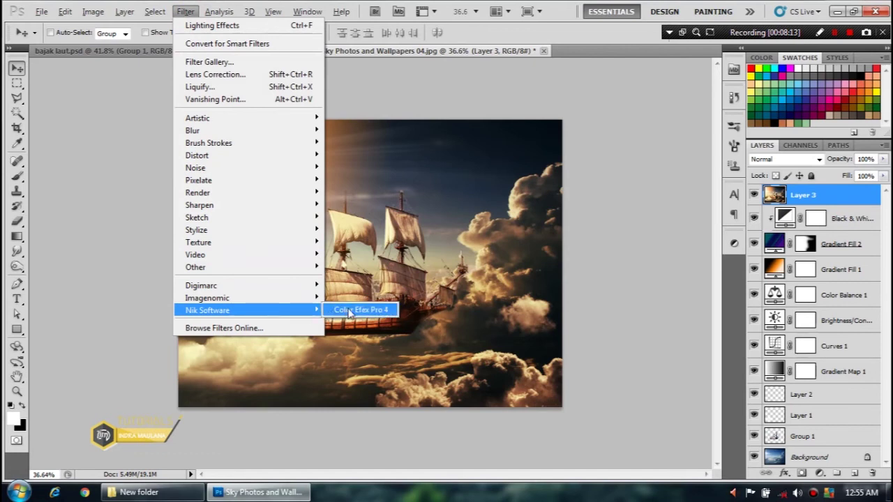
click(349, 310)
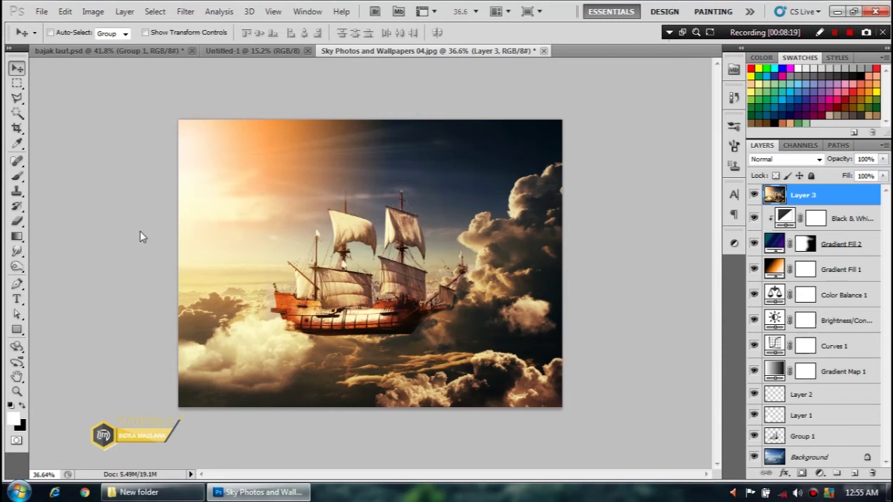
key(shift+ctrl+x)
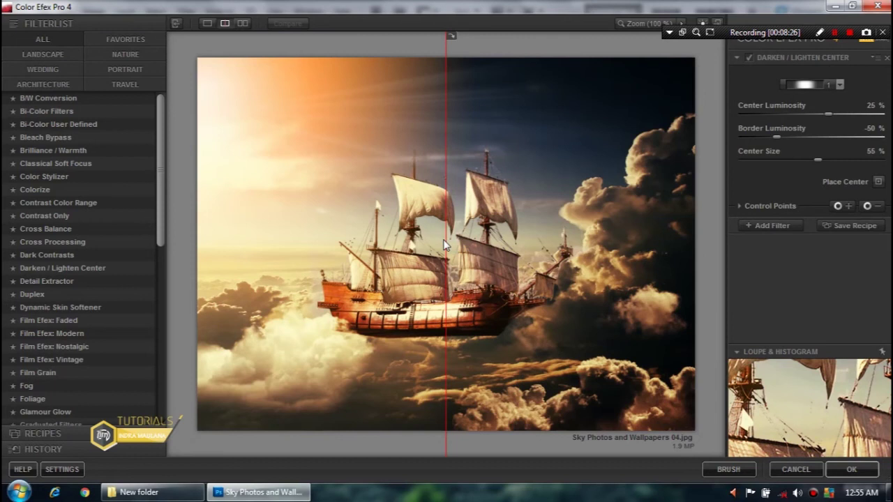
Step: Apply the Darken / Lighten Center filter with the full preview shown
drag(429, 242, 55, 273)
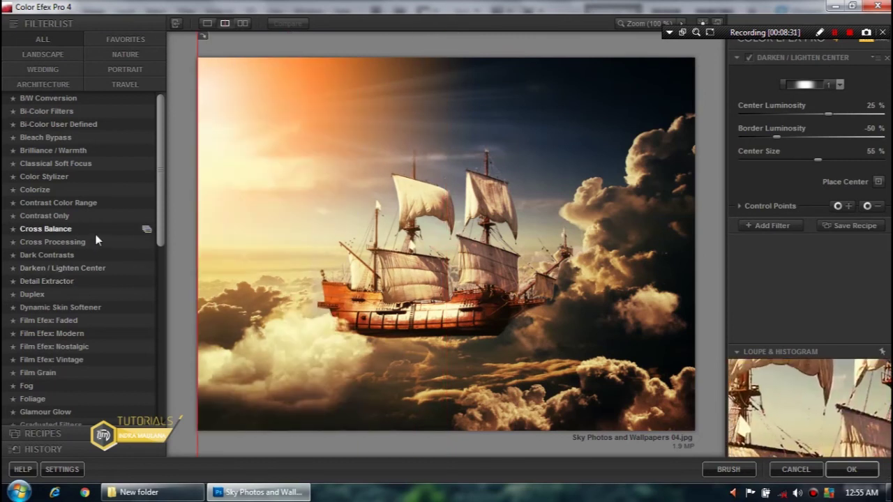
scroll(80, 307, down, 5)
scroll(81, 283, up, 2)
scroll(81, 282, up, 1)
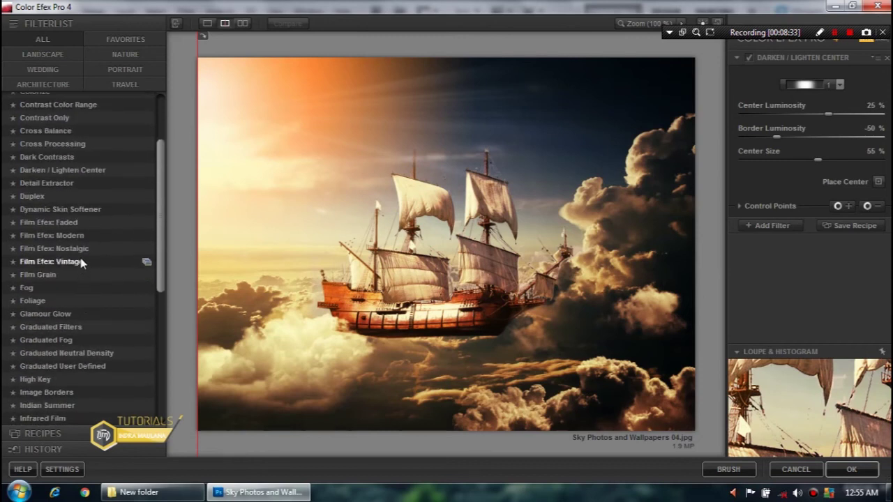
click(65, 174)
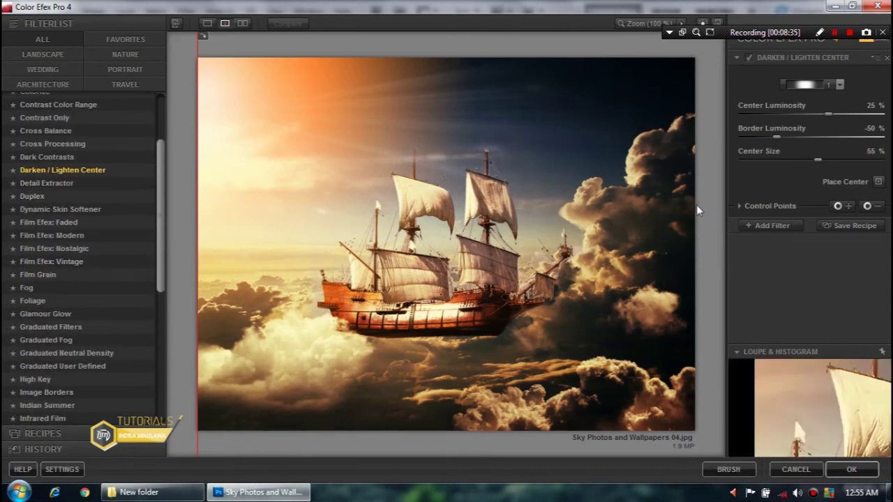
click(748, 57)
click(747, 57)
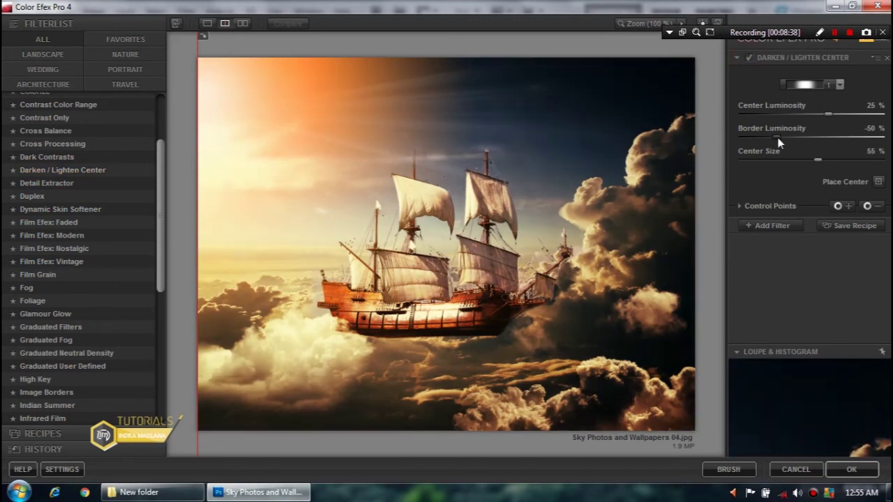
Step: Set Center Luminosity to 19% and Border Luminosity to -51%, then add an empty filter
mouse_move(827, 119)
mouse_down()
mouse_move(810, 121)
mouse_move(823, 116)
mouse_up()
drag(778, 138, 812, 160)
click(767, 226)
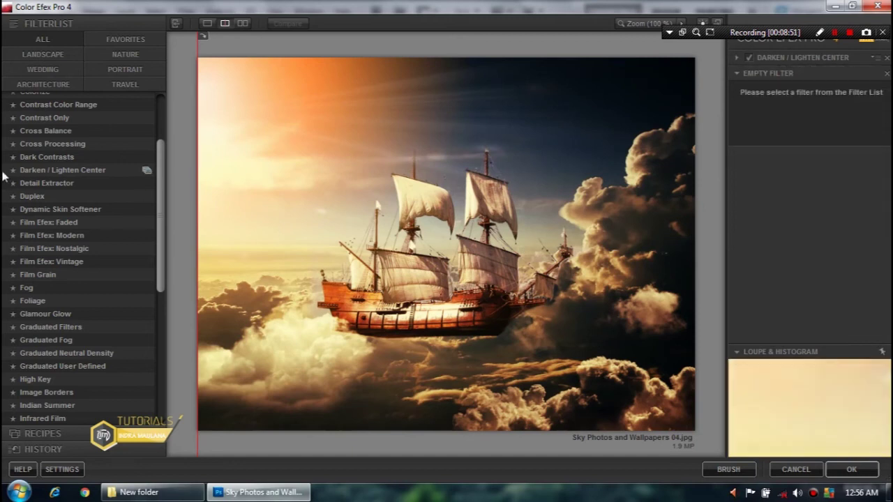
Step: Add a Skylight Filter at 25% strength for warmer tones, followed by an empty filter slot
scroll(97, 301, down, 2)
scroll(84, 408, down, 5)
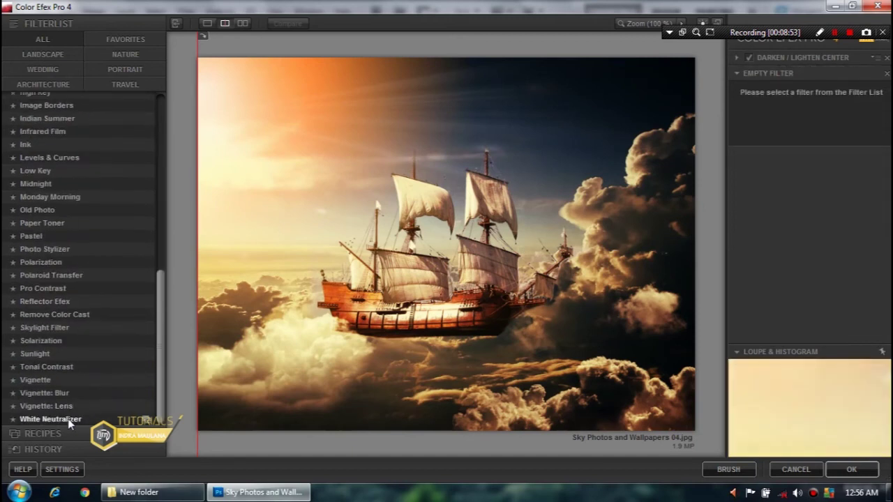
click(51, 331)
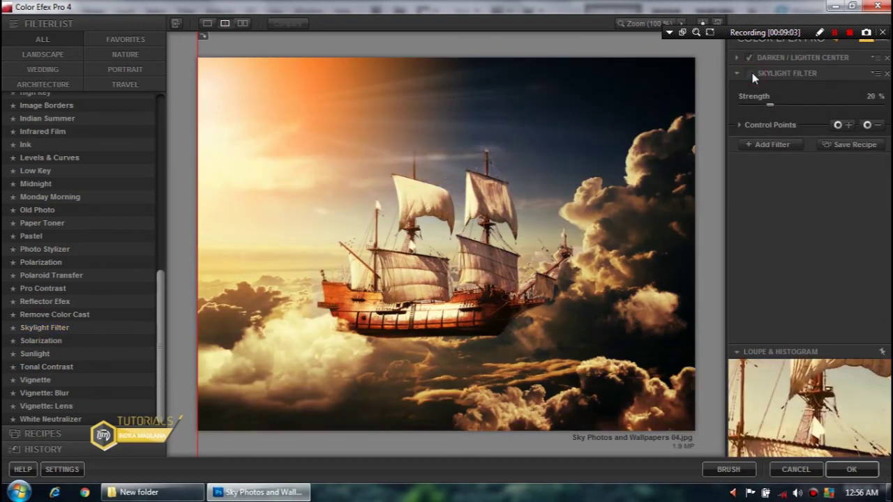
mouse_move(771, 103)
mouse_down()
mouse_move(821, 109)
mouse_move(779, 115)
mouse_up()
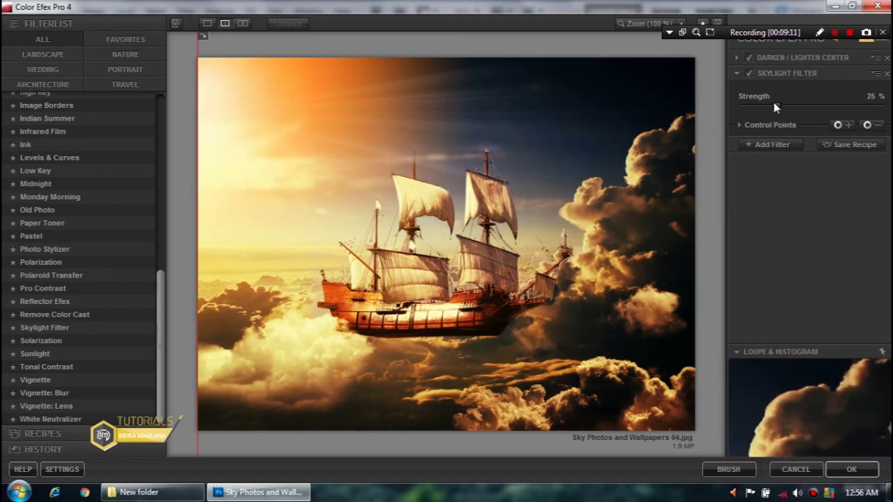
click(772, 144)
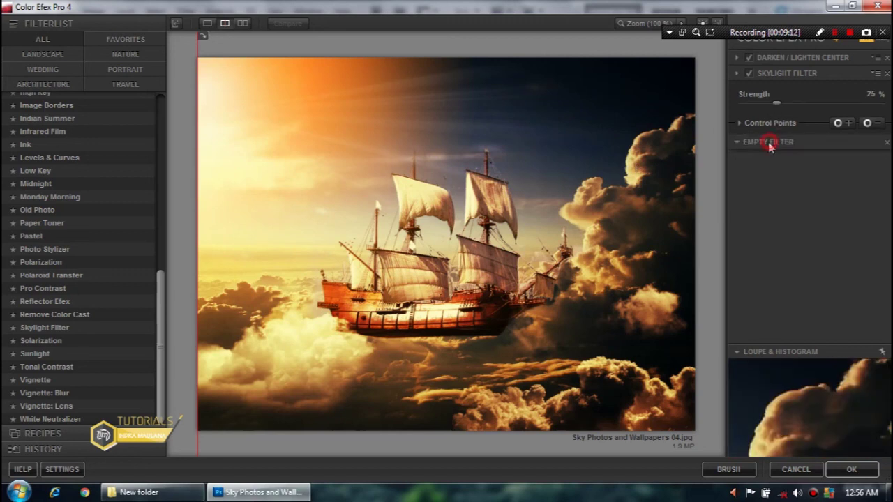
Step: Add Vignette: Lens with 50% size, -5% brightness, -1% amount, then apply the filters to Photoshop
click(46, 406)
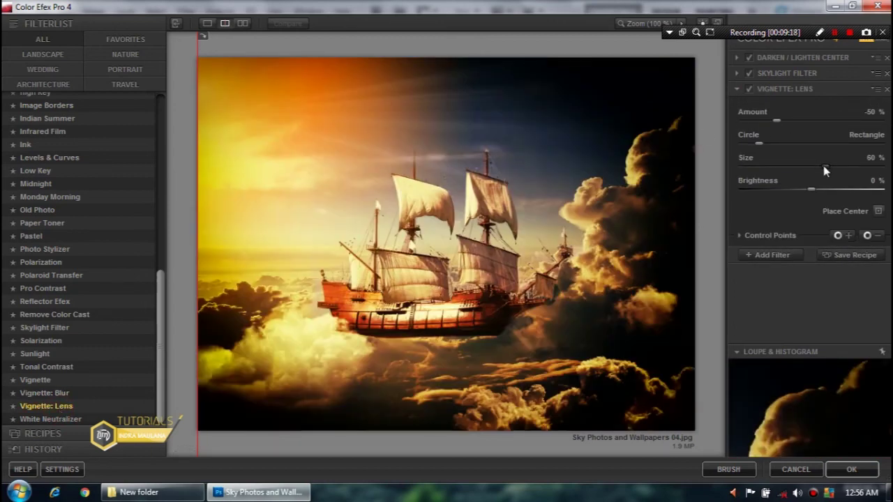
drag(824, 166, 811, 168)
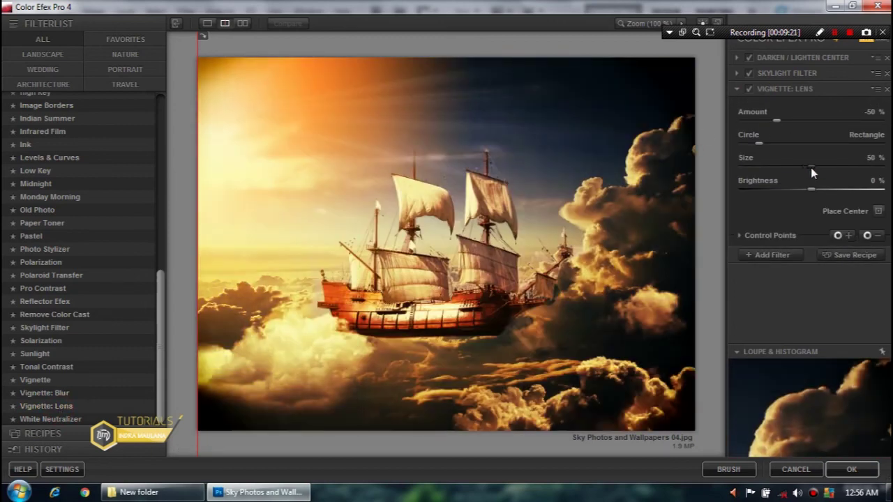
mouse_move(812, 188)
mouse_down()
mouse_move(773, 188)
mouse_move(810, 188)
mouse_up()
mouse_move(777, 120)
mouse_down()
mouse_move(756, 120)
mouse_move(810, 123)
mouse_up()
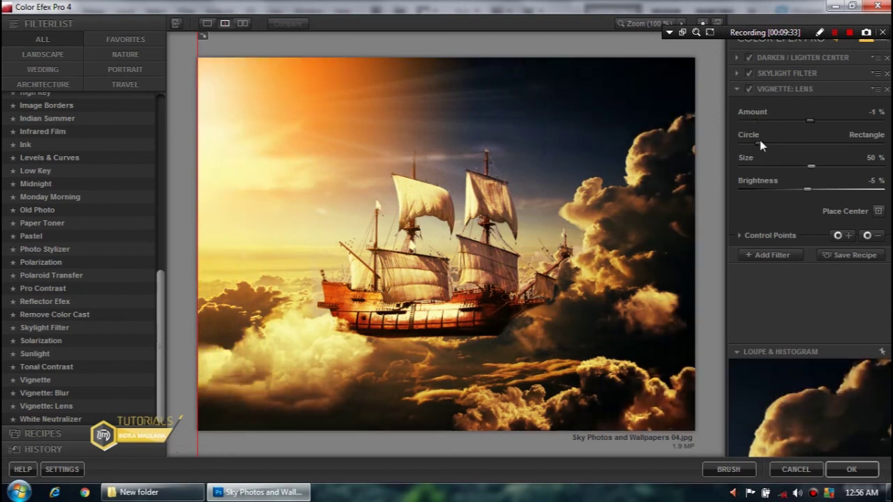
mouse_move(758, 143)
mouse_down()
mouse_move(832, 144)
mouse_move(748, 146)
mouse_up()
click(750, 90)
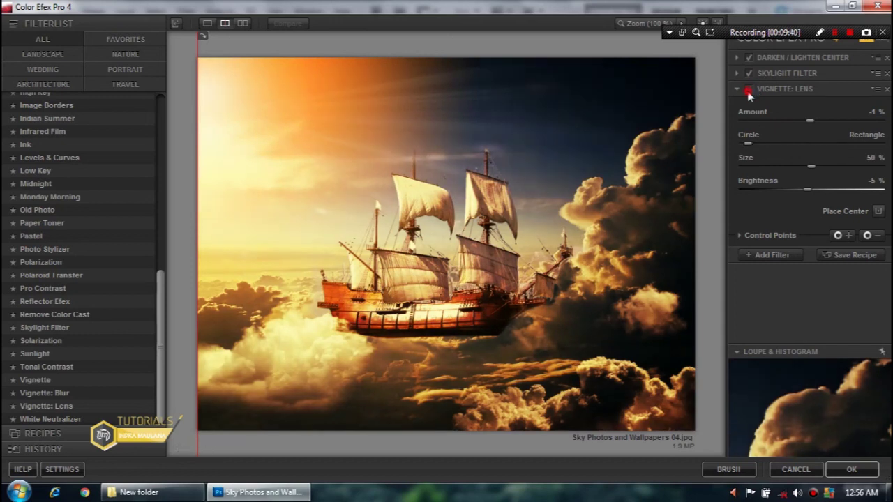
click(748, 90)
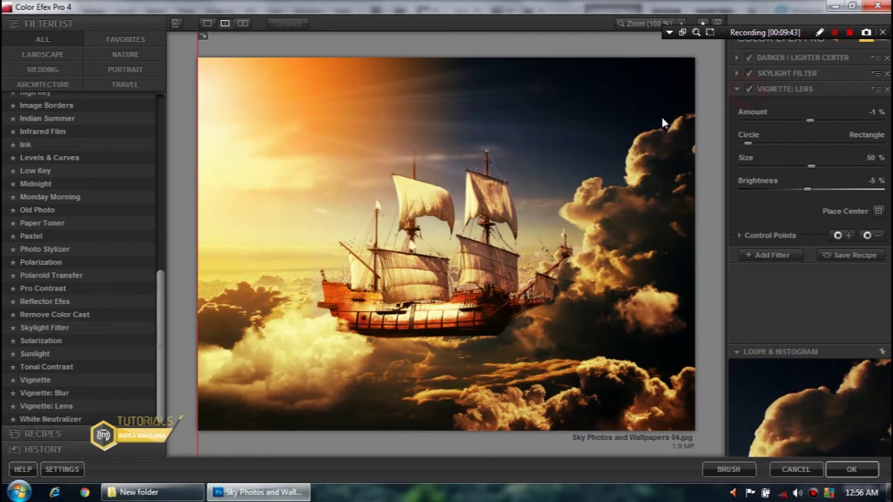
click(771, 258)
click(851, 469)
Step: Swap colours and render the Color Efex Pro 4 result into its layer, zooming to check it
key(x)
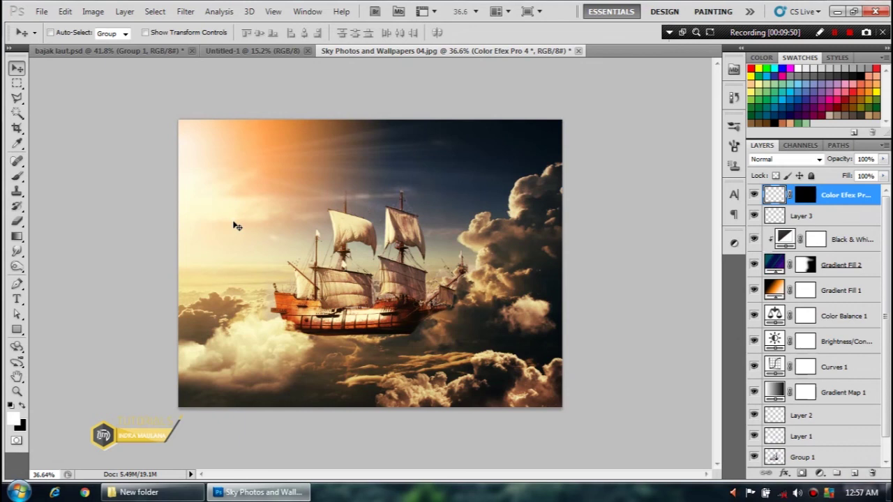
key(ctrl+f)
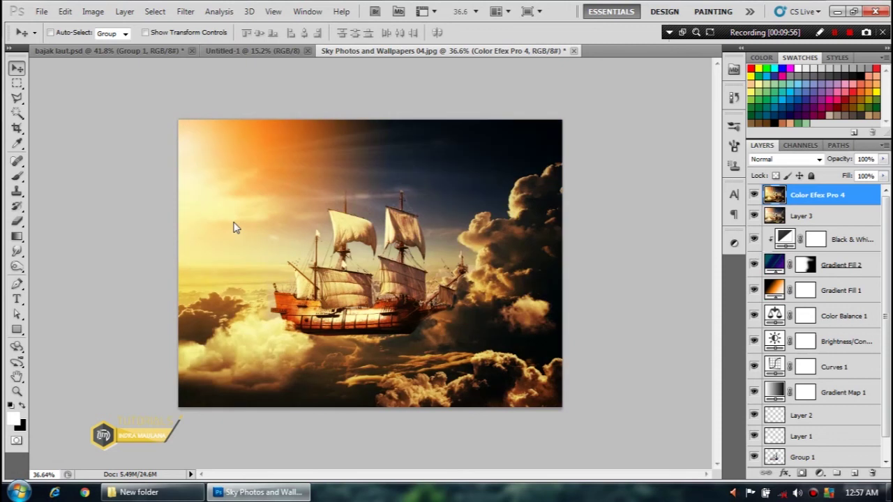
scroll(252, 251, down, 2)
scroll(286, 412, down, 2)
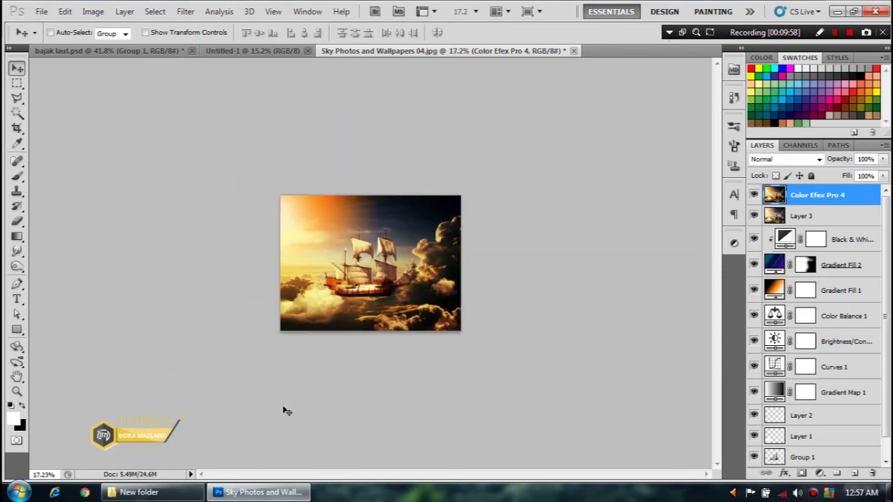
scroll(286, 412, up, 2)
scroll(384, 356, up, 2)
scroll(384, 356, up, 1)
scroll(384, 356, up, 1)
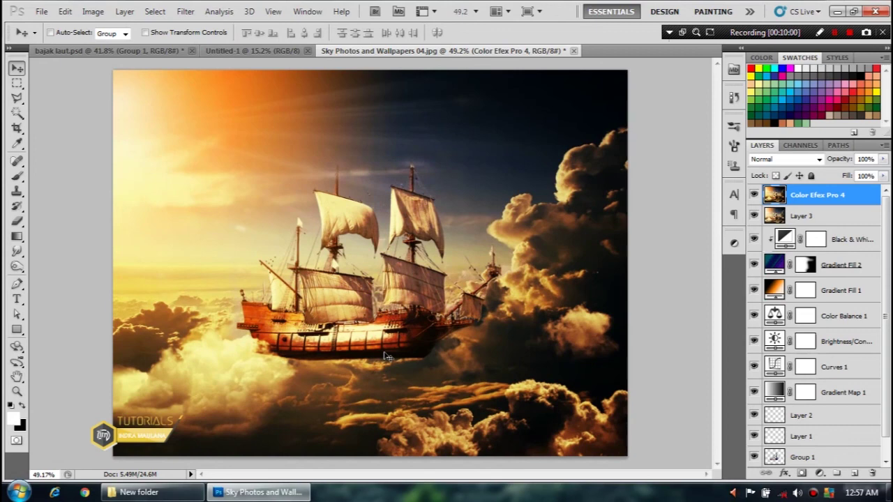
Step: Inspect the finished vignetted ship scene at several zoom levels, then view it full screen
scroll(383, 356, down, 1)
scroll(384, 355, up, 1)
scroll(383, 355, up, 1)
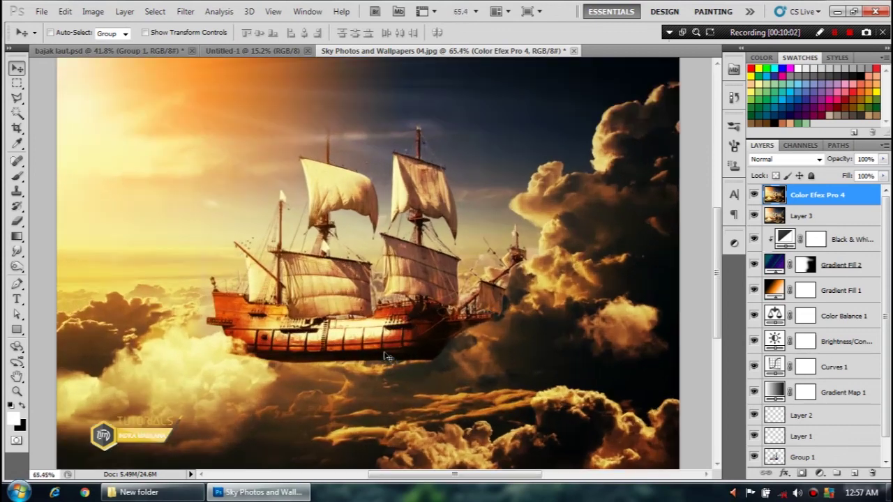
scroll(383, 355, up, 1)
scroll(387, 355, down, 4)
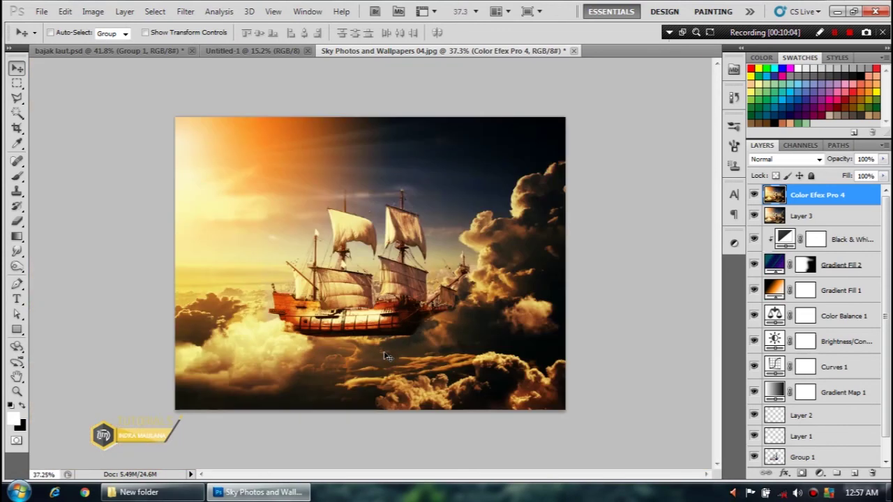
scroll(388, 356, down, 1)
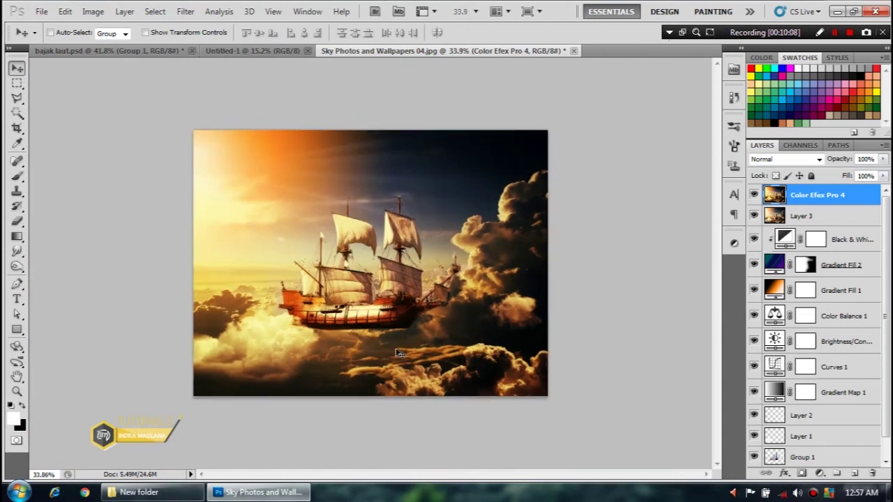
scroll(400, 353, up, 2)
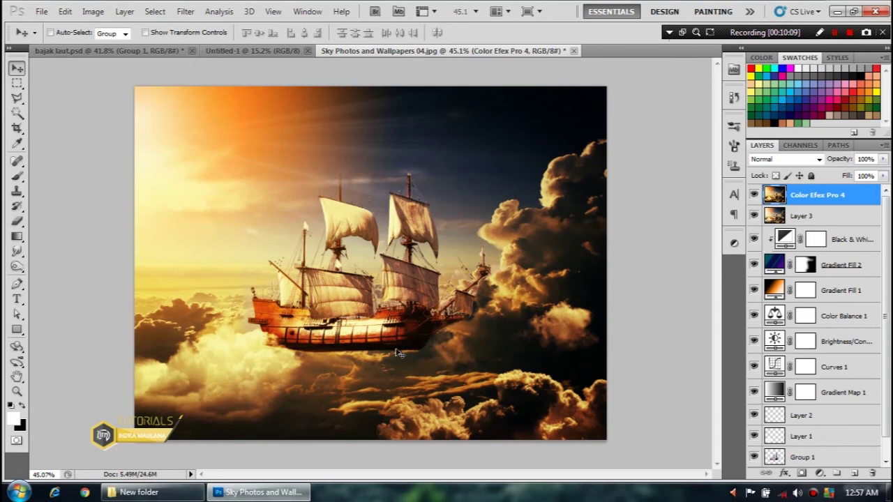
key(f)
key(f)
scroll(551, 289, up, 1)
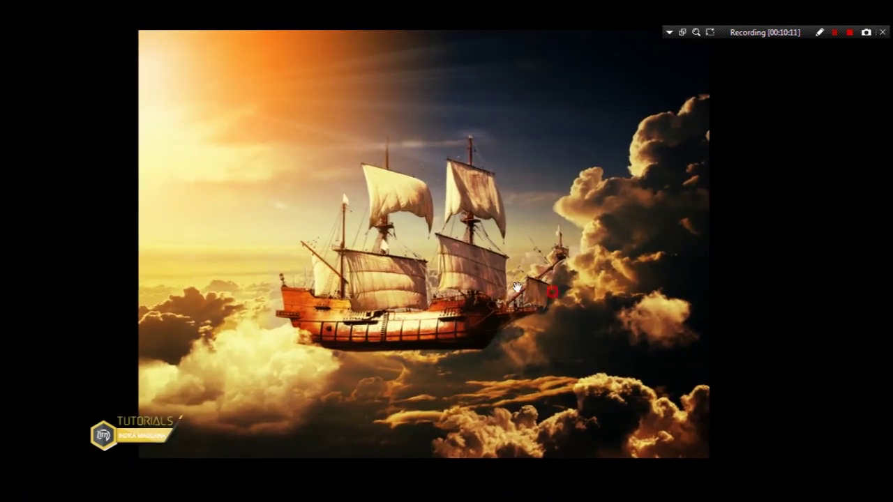
scroll(508, 314, down, 1)
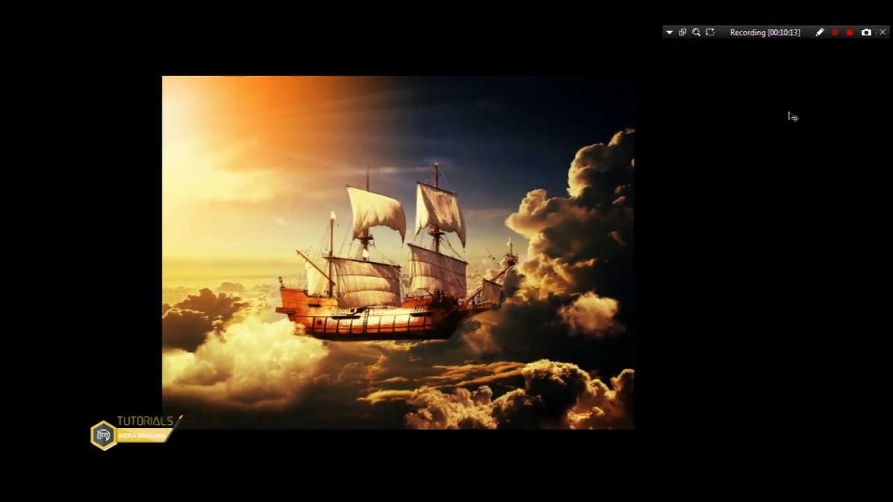
click(850, 33)
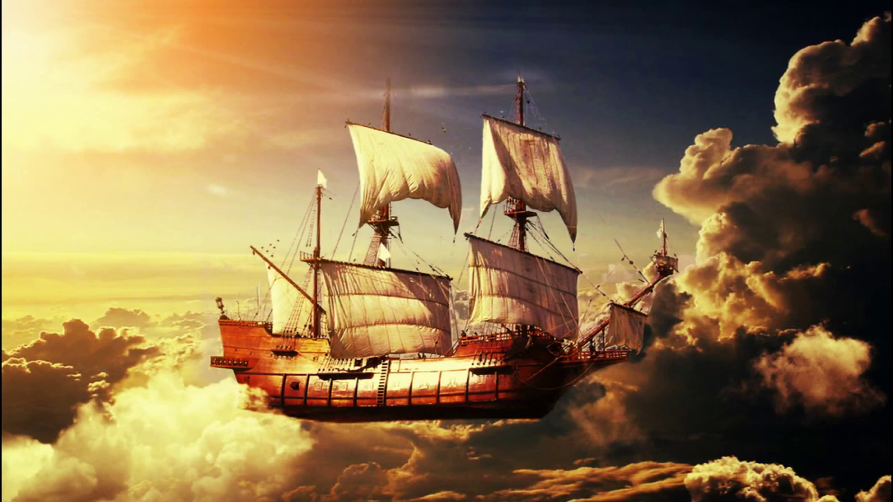